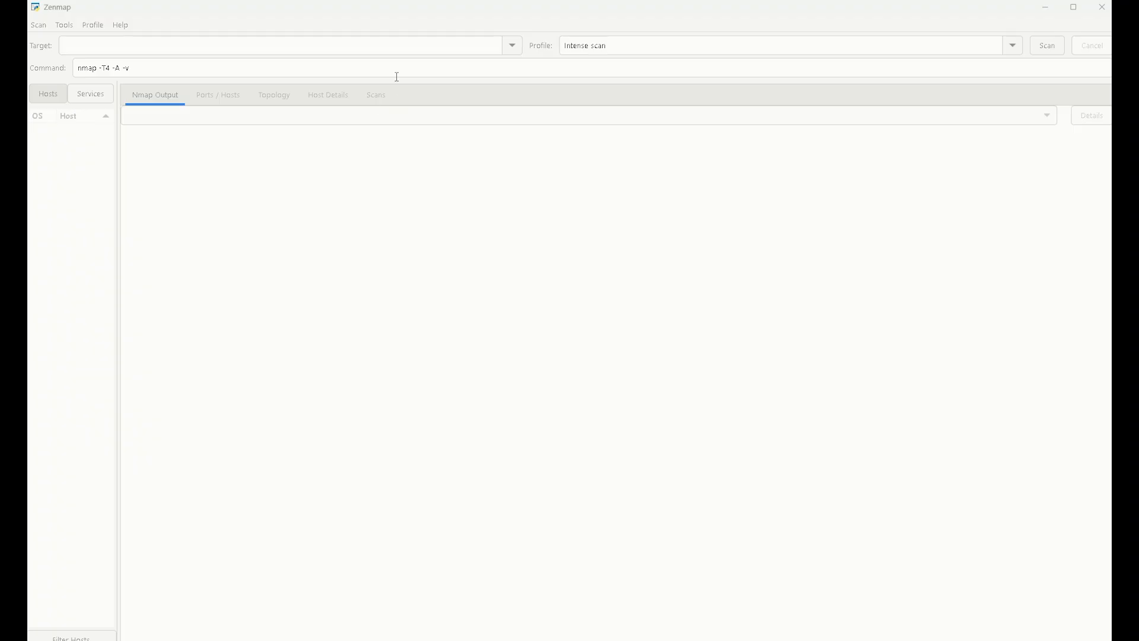
- Set the scan target to 192.168.1.0
click(409, 49)
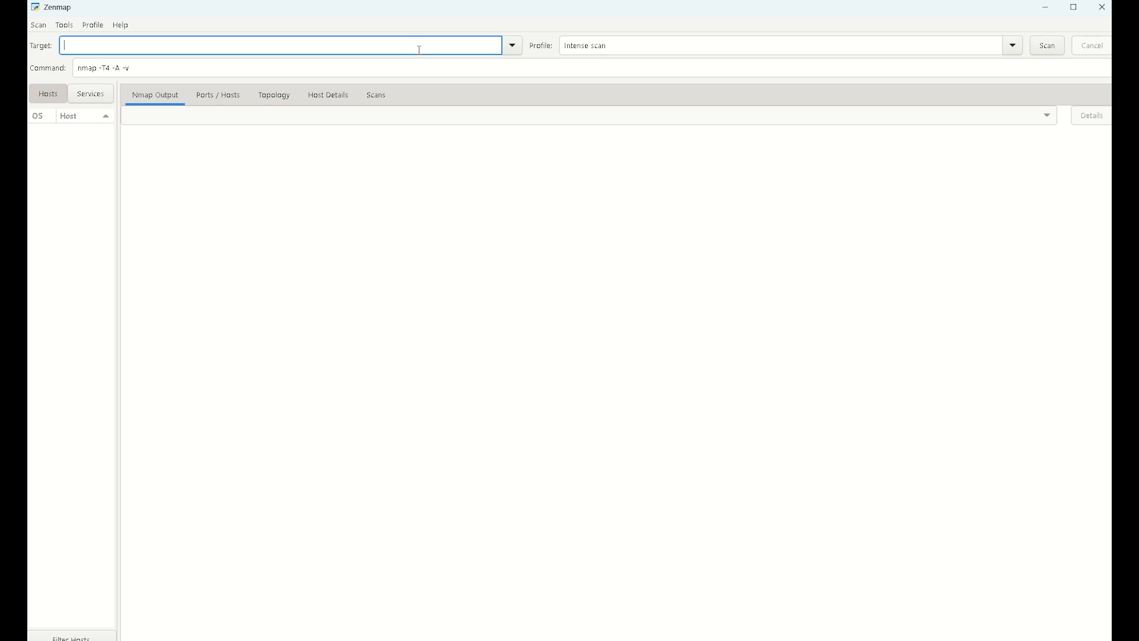
text(192.168.)
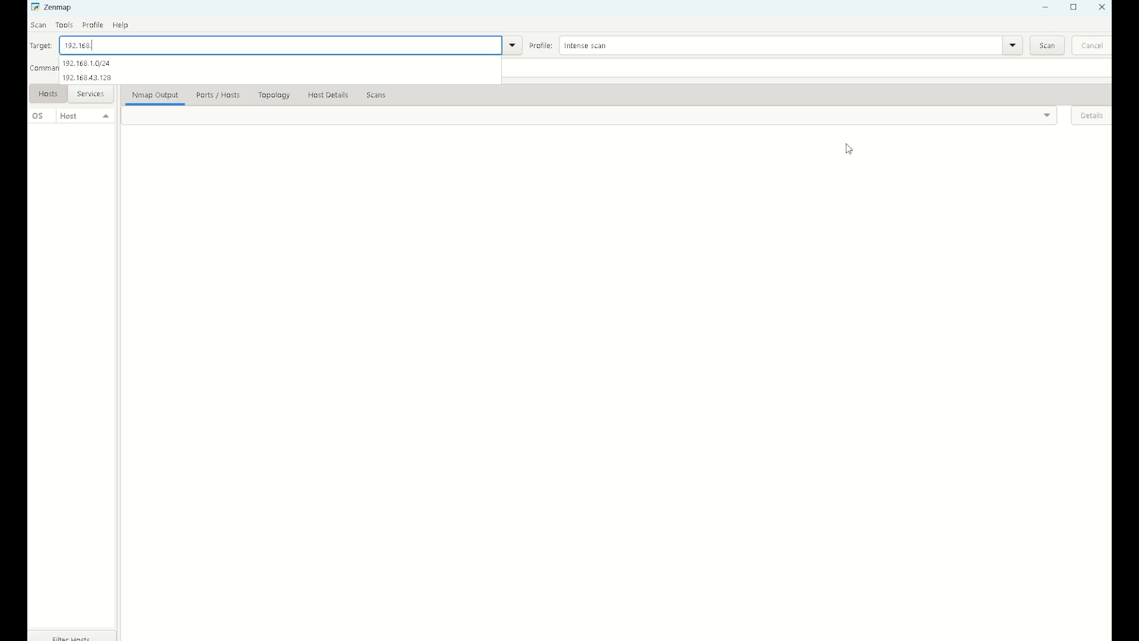
text(1.0)
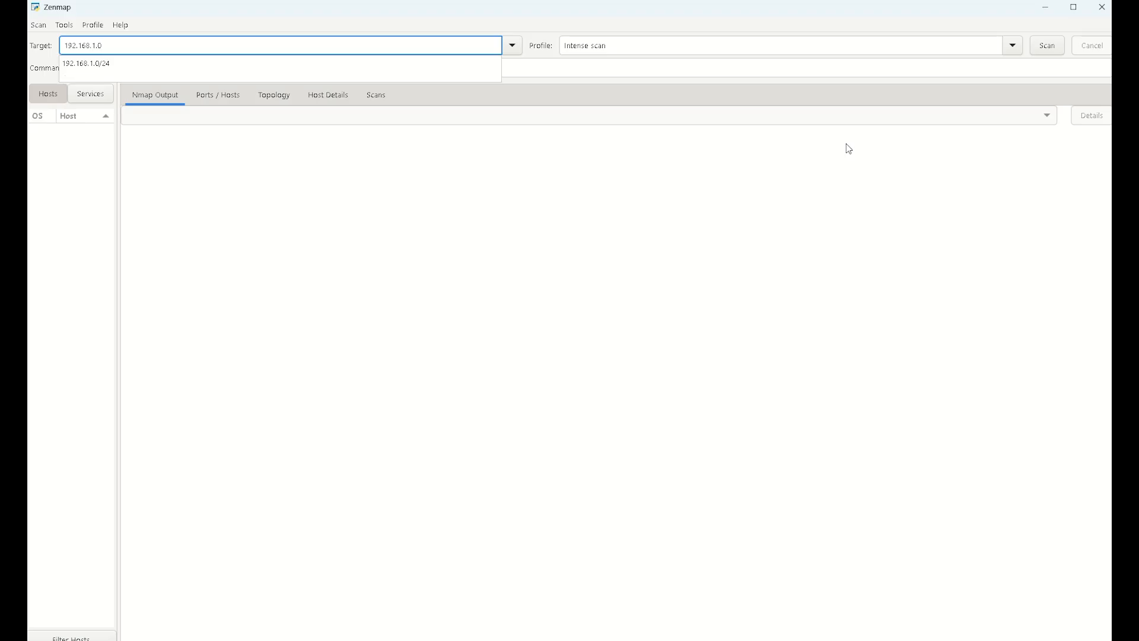
click(827, 25)
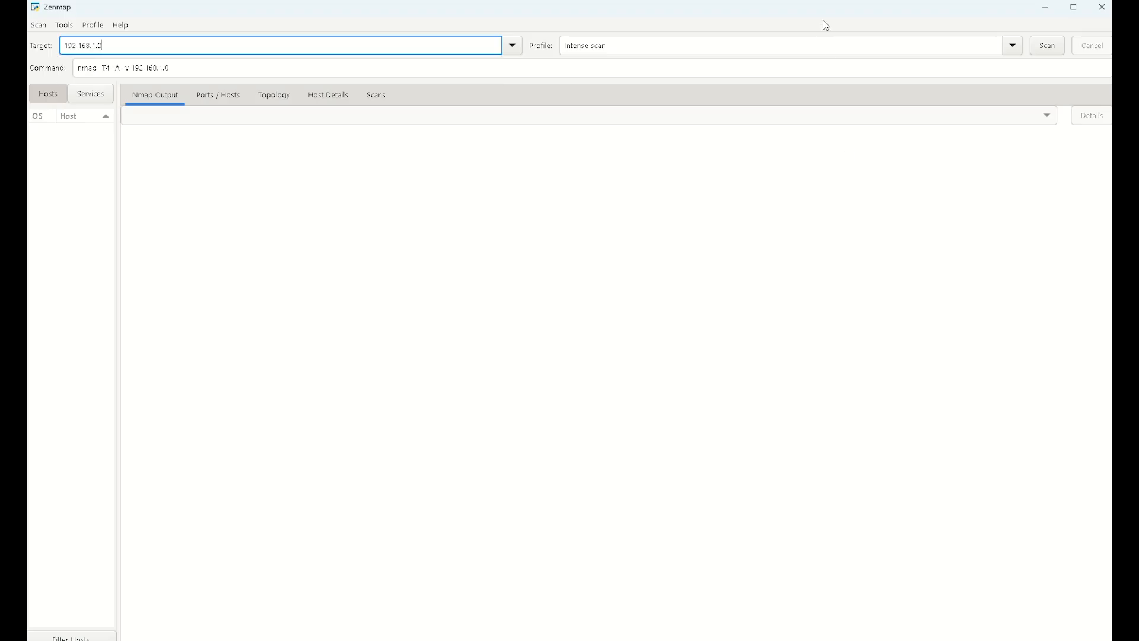
click(195, 70)
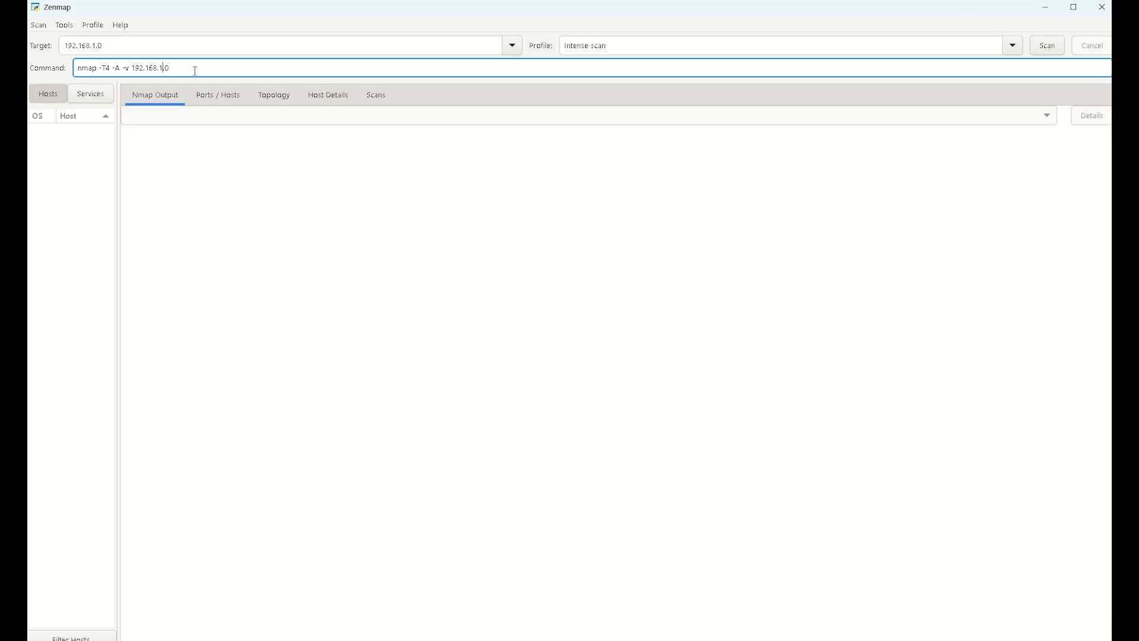
key(Left)
key(Left)
key(Left)
- Examine the nmap commands of the Intense scan, Intense scan, all TCP ports, and Intense scan plus UDP profiles
click(1020, 51)
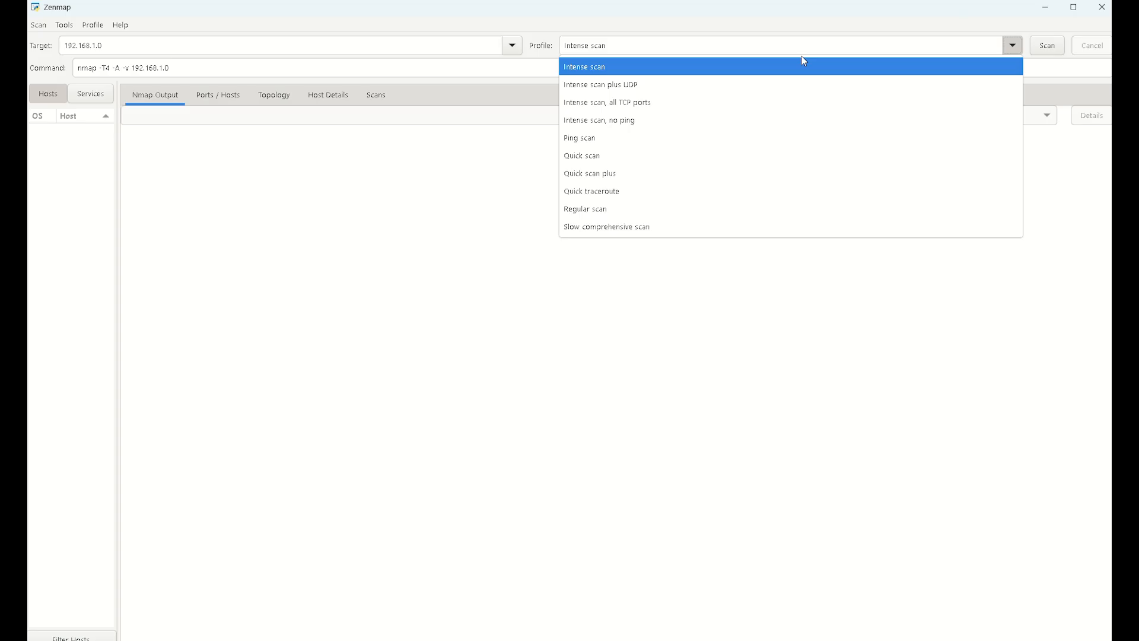
click(653, 63)
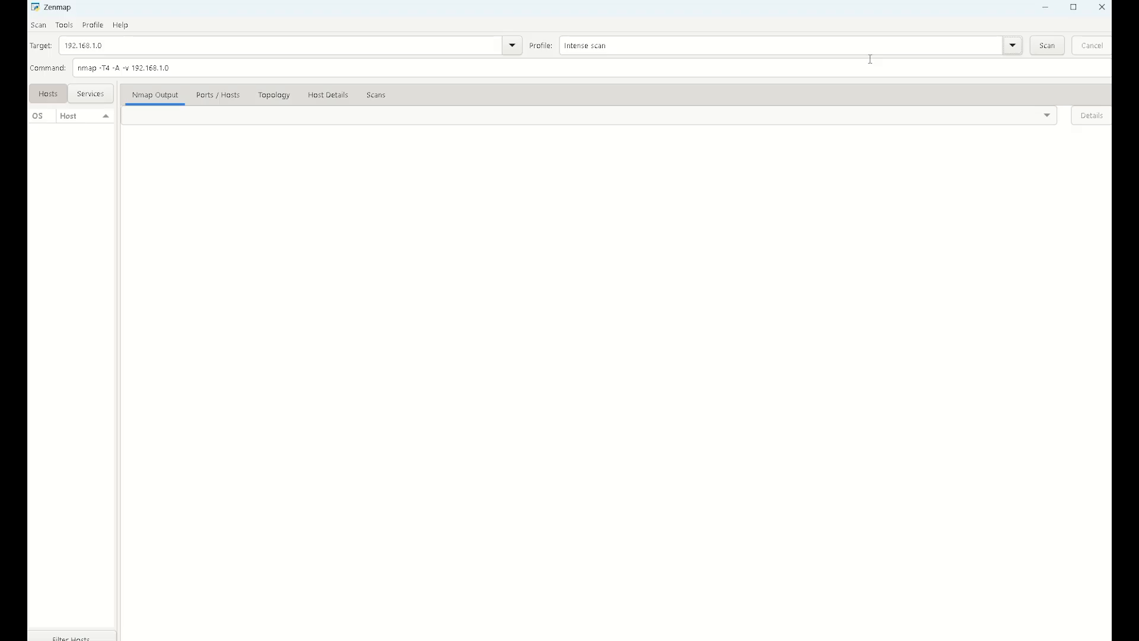
click(1013, 46)
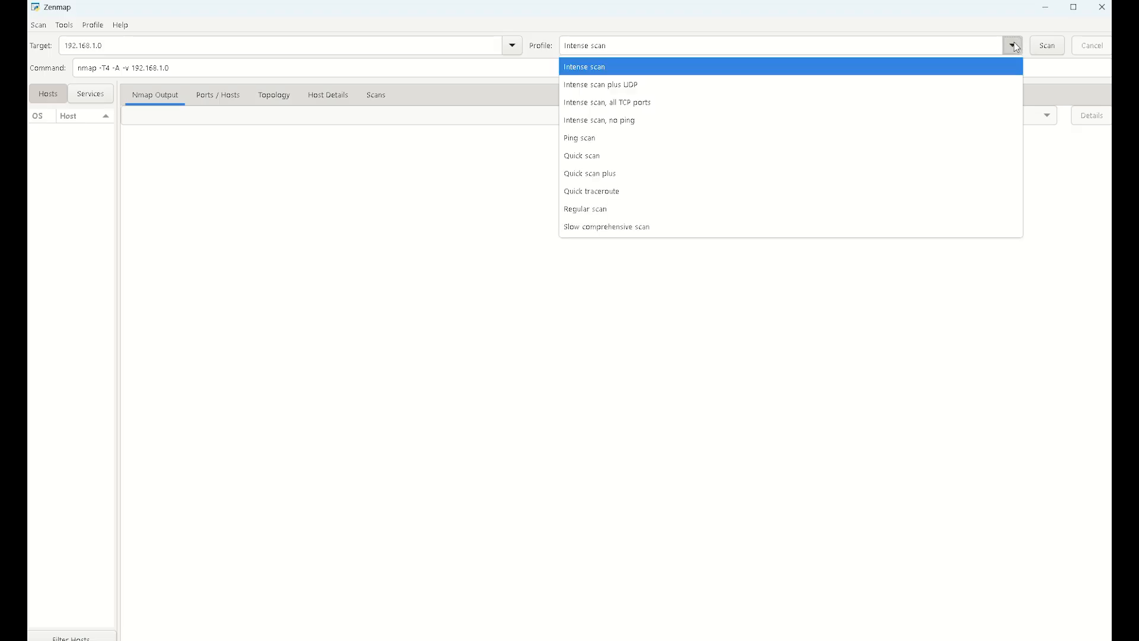
click(652, 102)
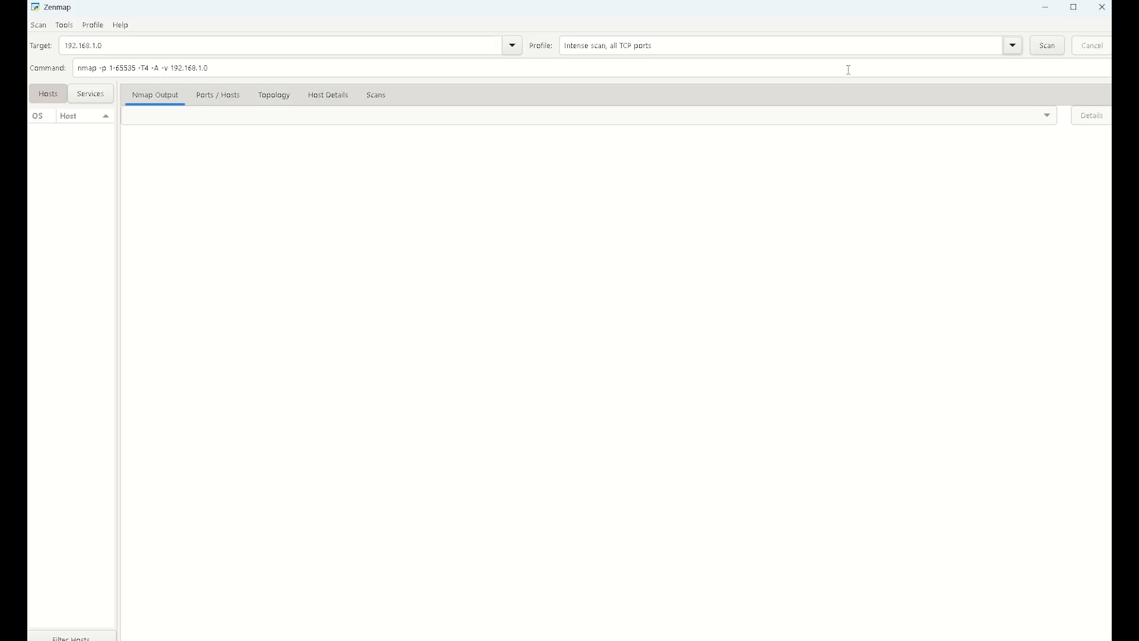
click(1013, 48)
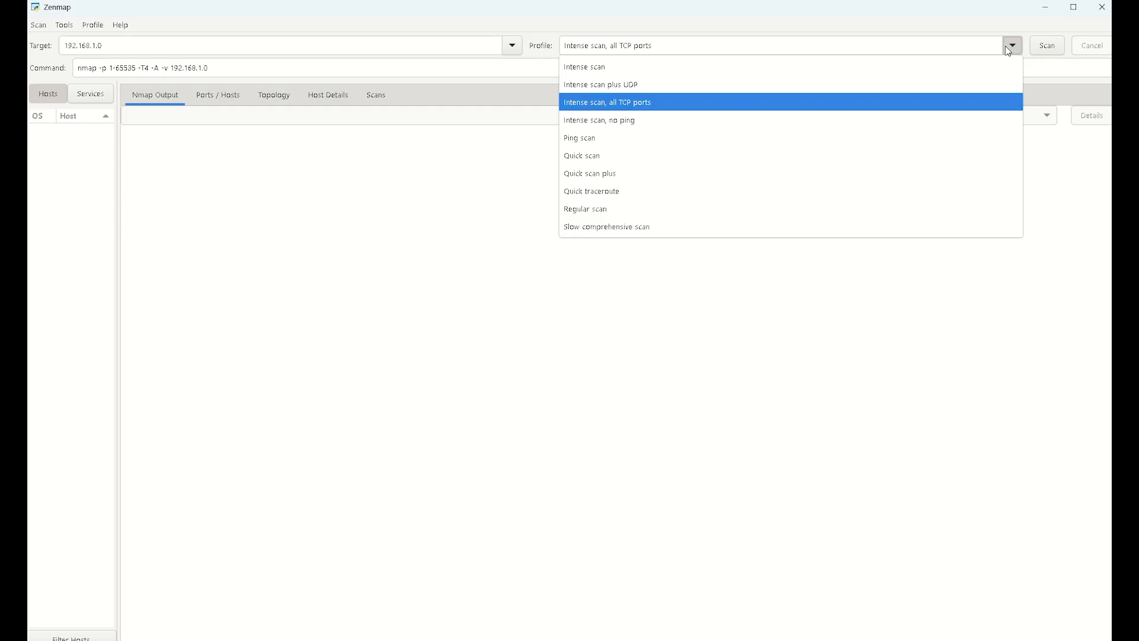
click(651, 89)
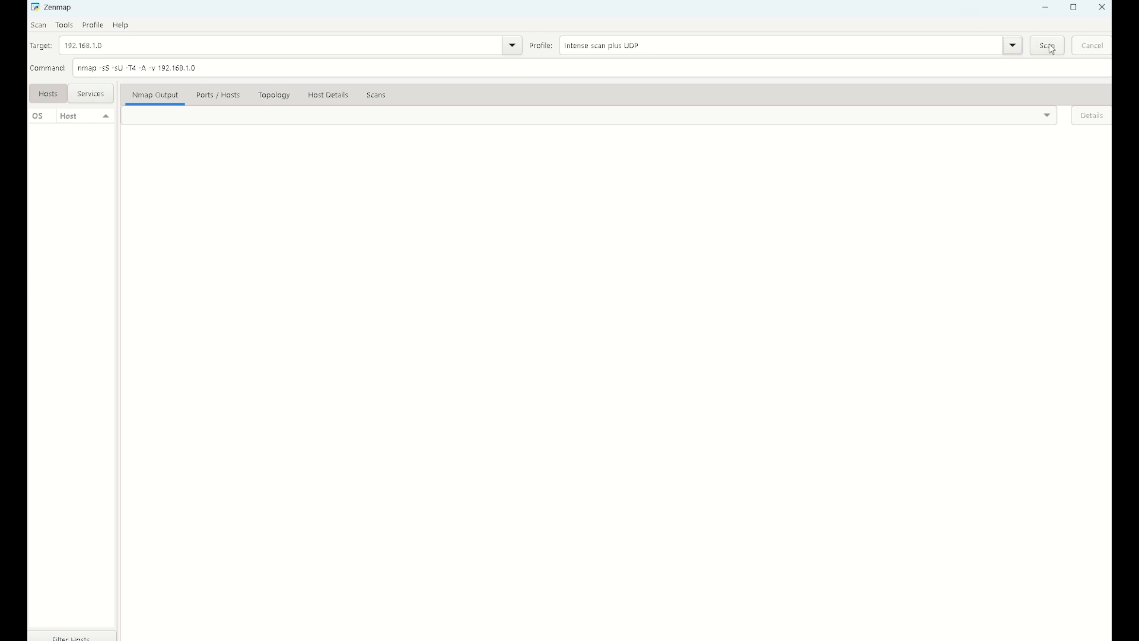
- Examine the nmap commands of the Ping scan, Quick scan and Regular scan profiles
click(1013, 46)
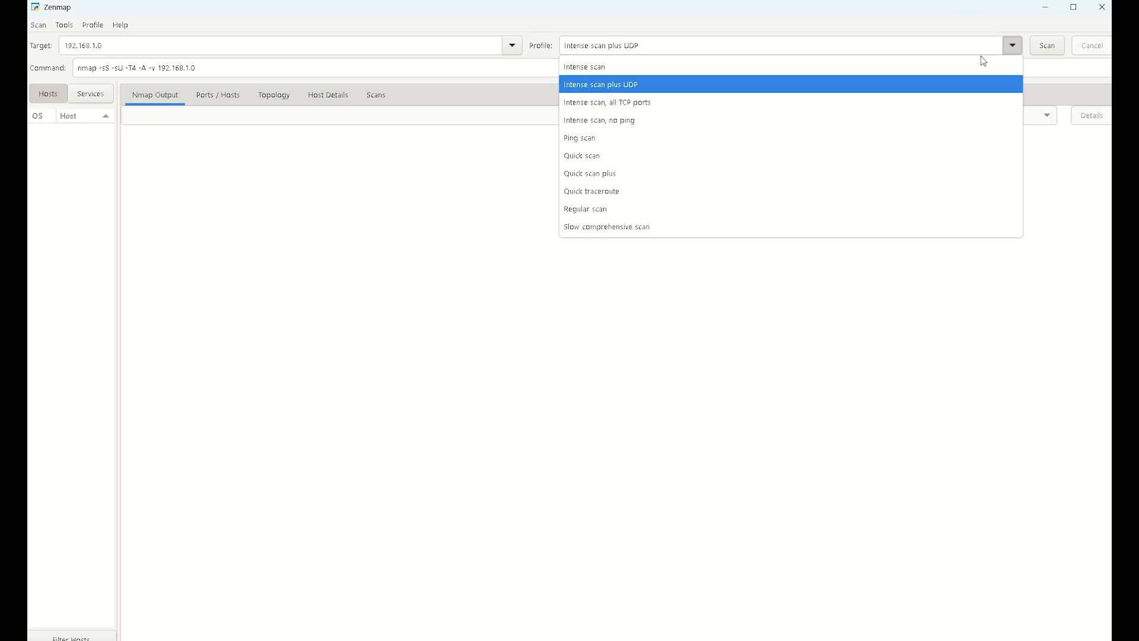
click(745, 143)
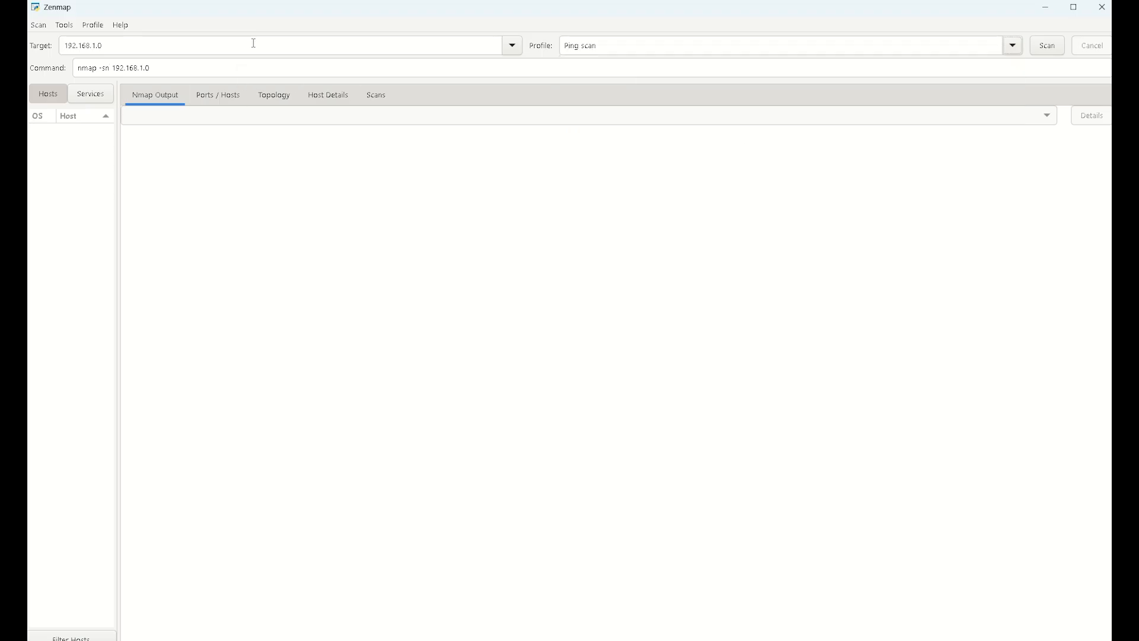
click(1010, 47)
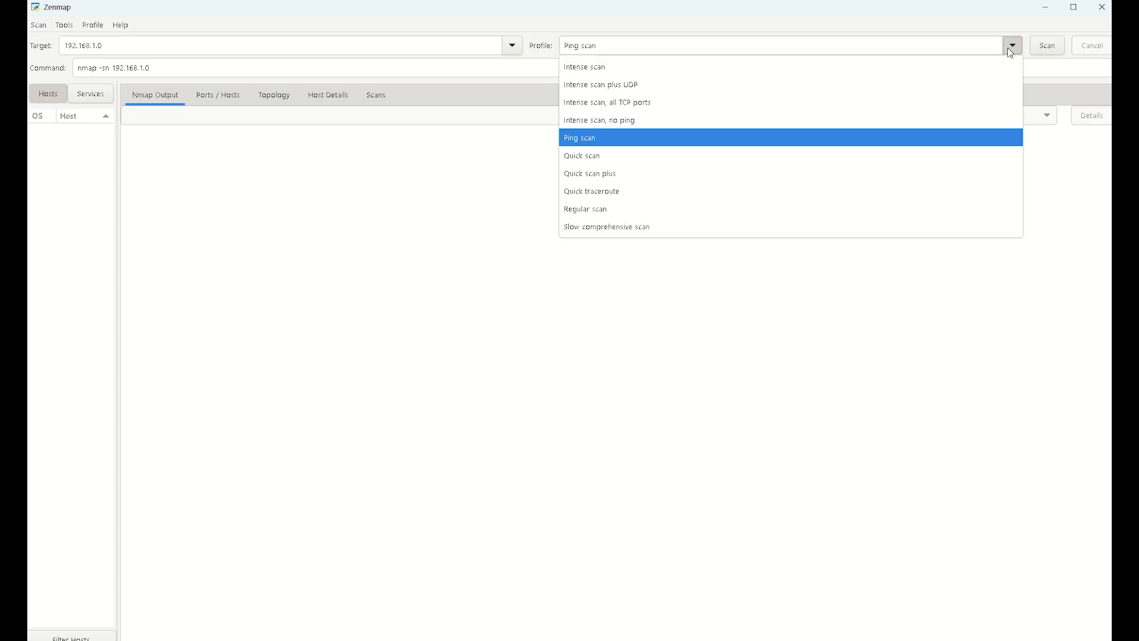
click(749, 157)
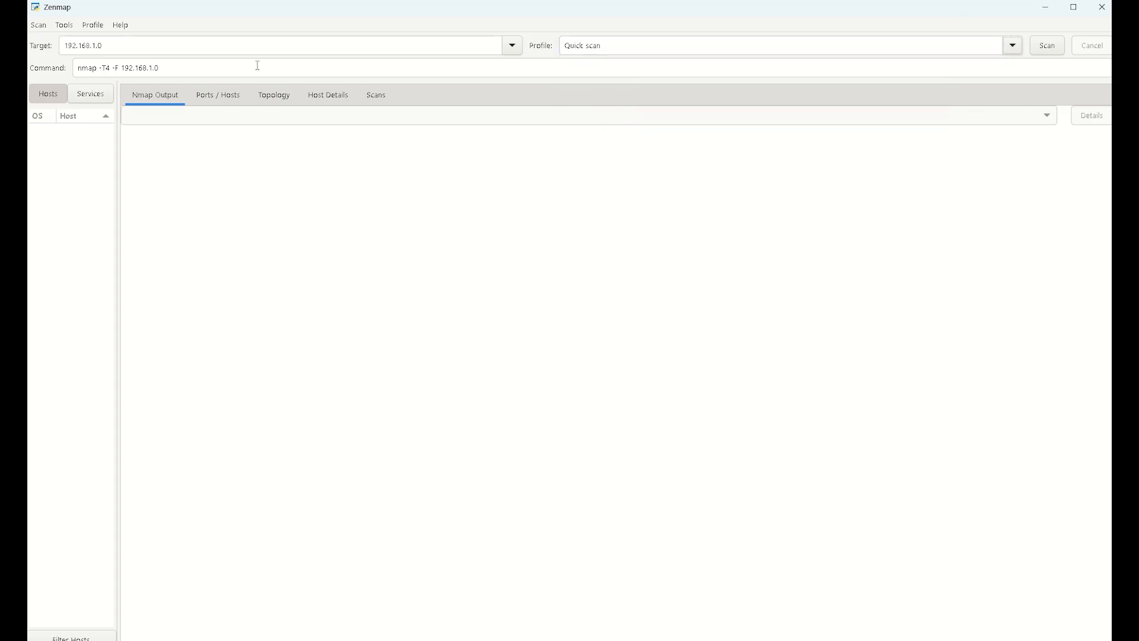
click(1015, 49)
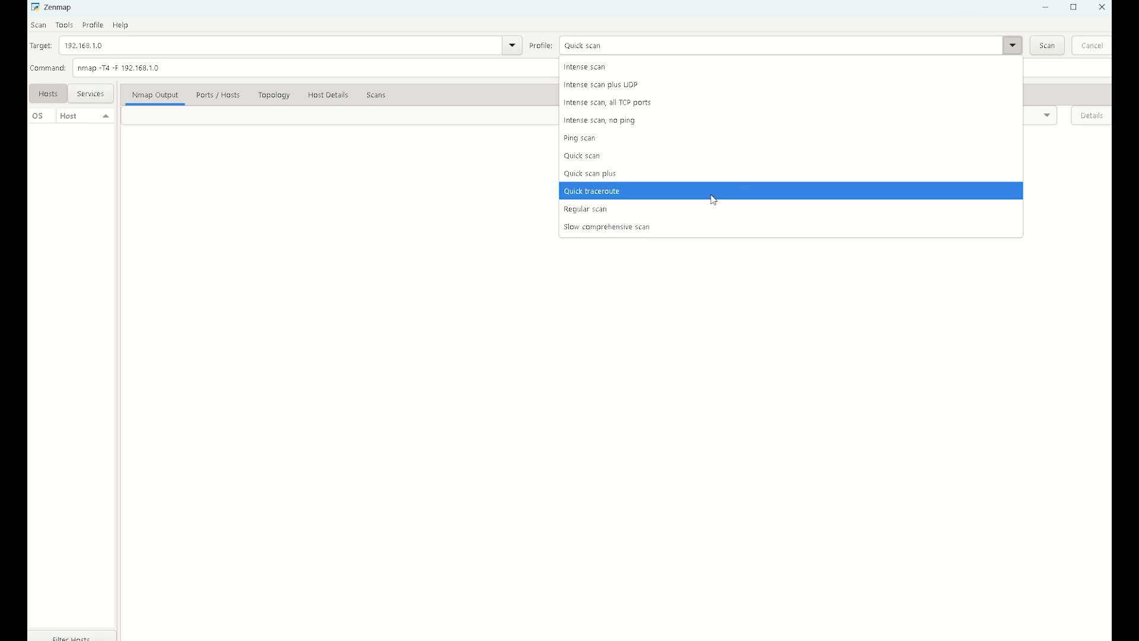
click(701, 209)
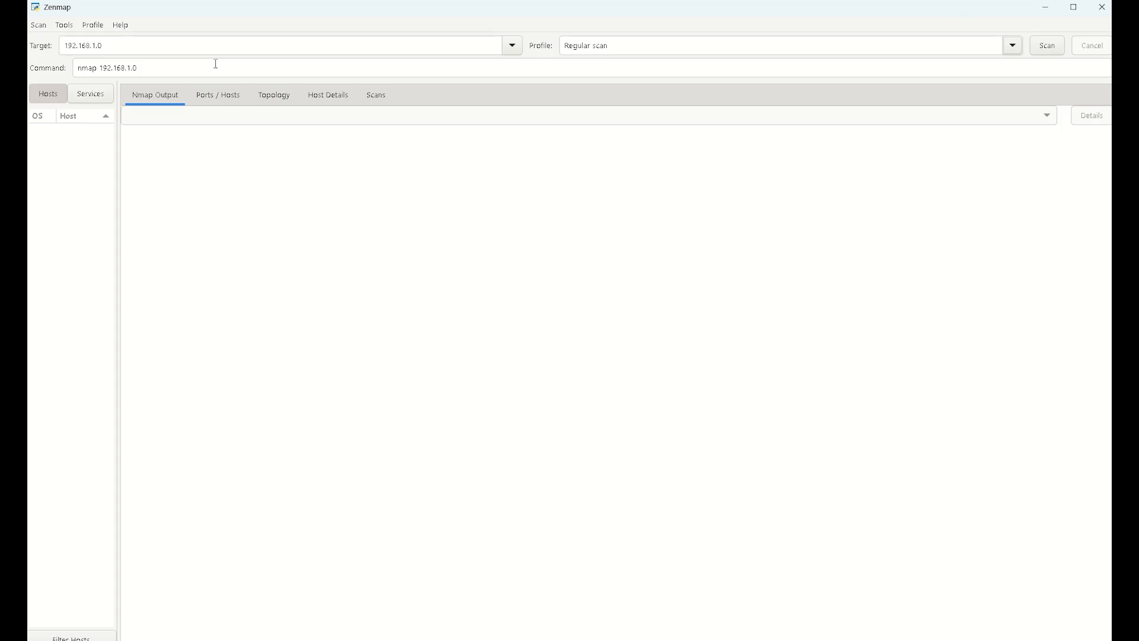
- Examine the Slow comprehensive scan profile's command, and return the profile to Intense scan
click(1012, 51)
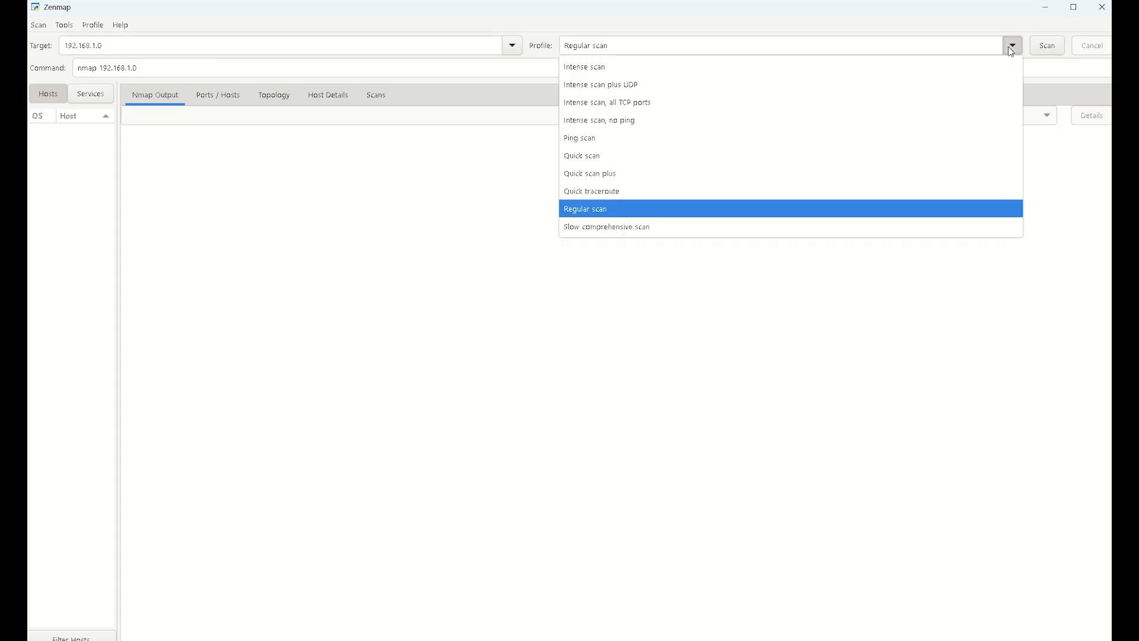
click(901, 227)
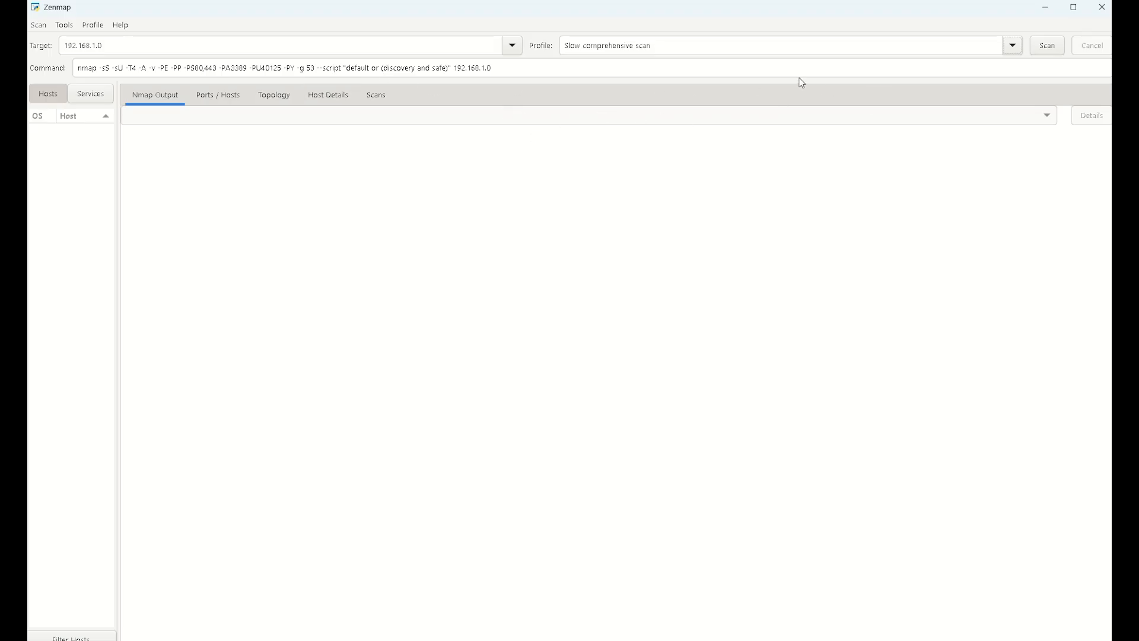
click(1013, 46)
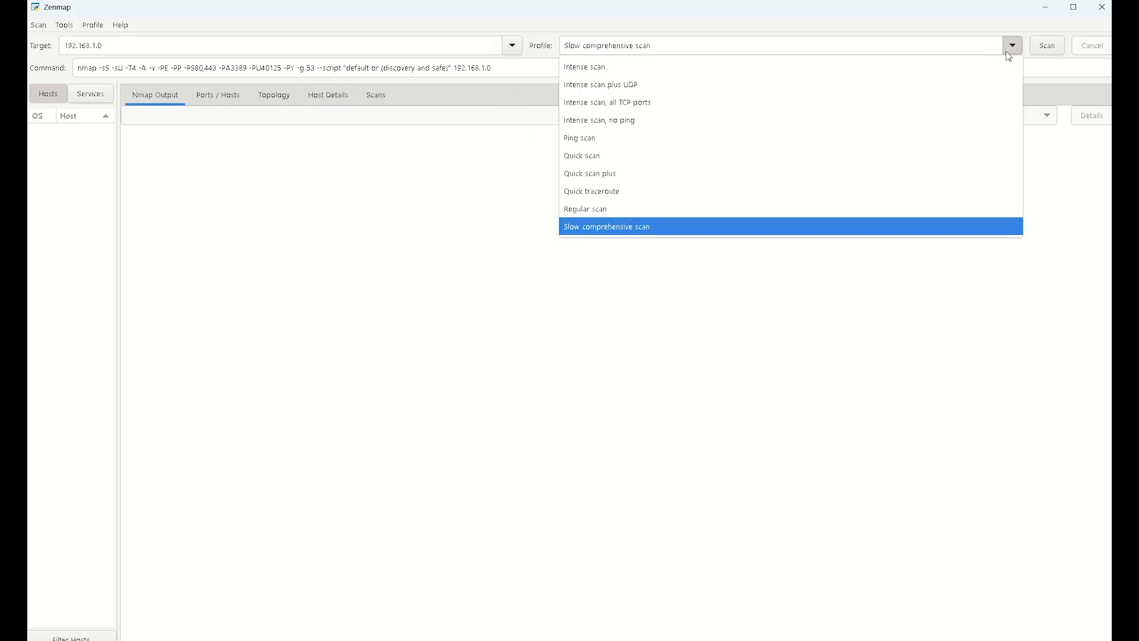
click(700, 67)
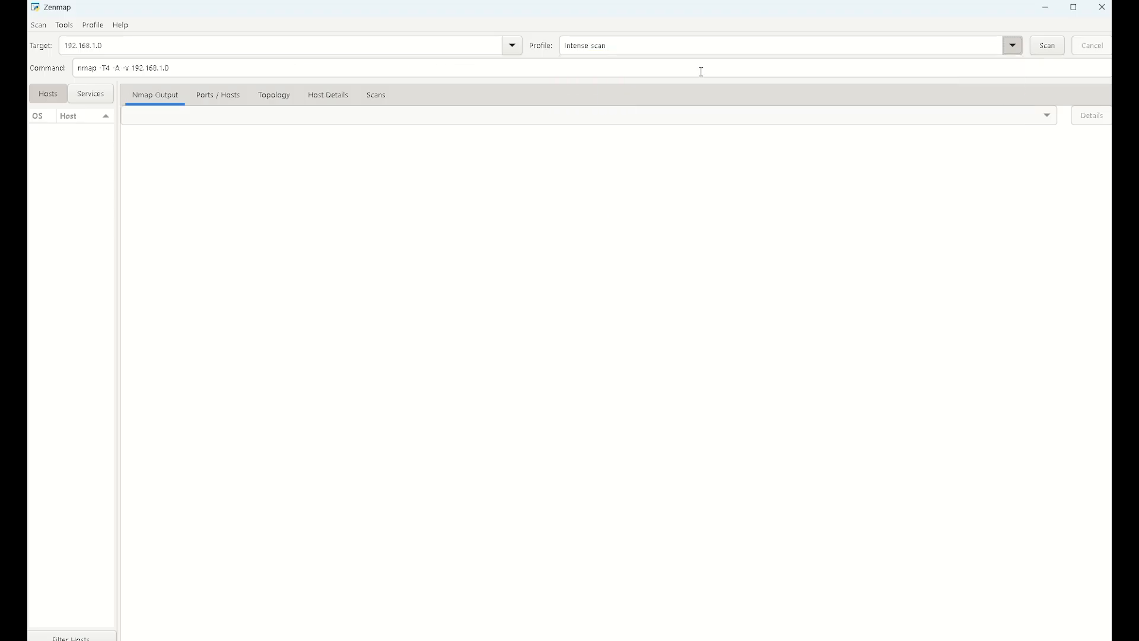
- Replace the -T4 -A options in the scan command with -O -sV, keeping -v and the target 192.168.1.0
click(120, 69)
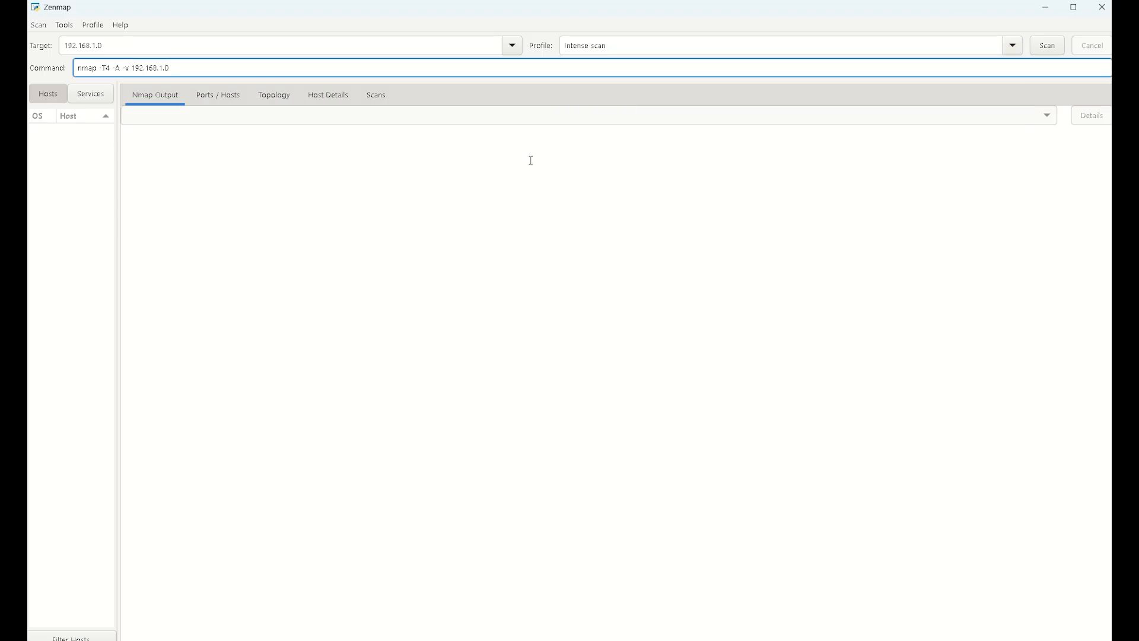
key(BackSpace)
key(BackSpace)
key(BackSpace)
key(BackSpace)
key(BackSpace)
key(BackSpace)
text(-O -sV)
- Save the command nmap -sV -O -v as a new profile named Red's Custom Scan and select it as the scan profile
click(98, 28)
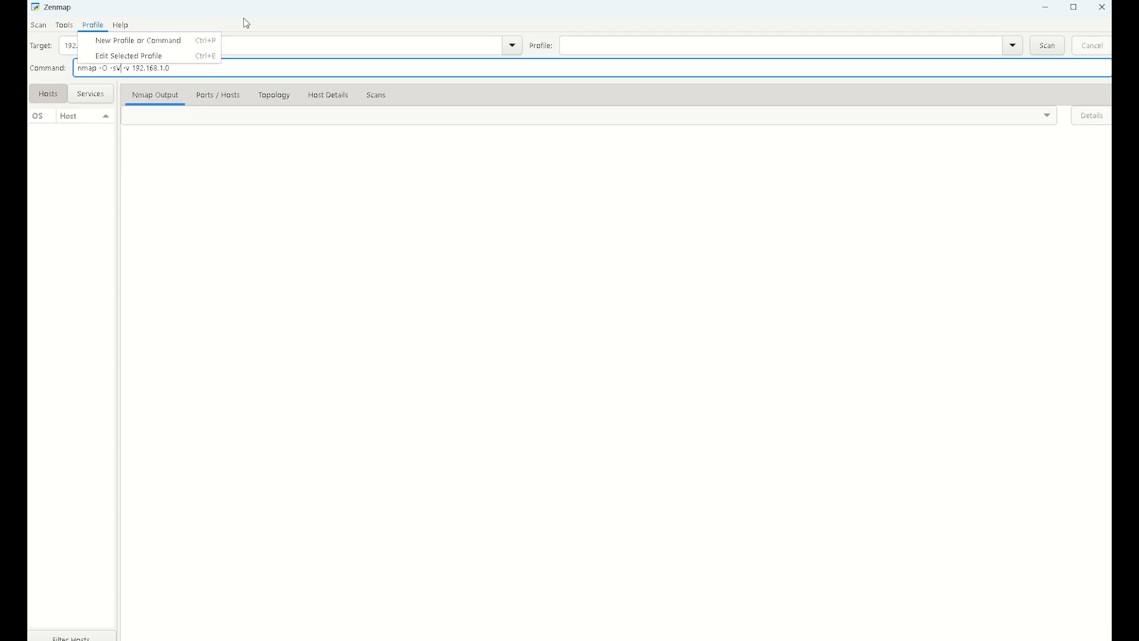
click(217, 40)
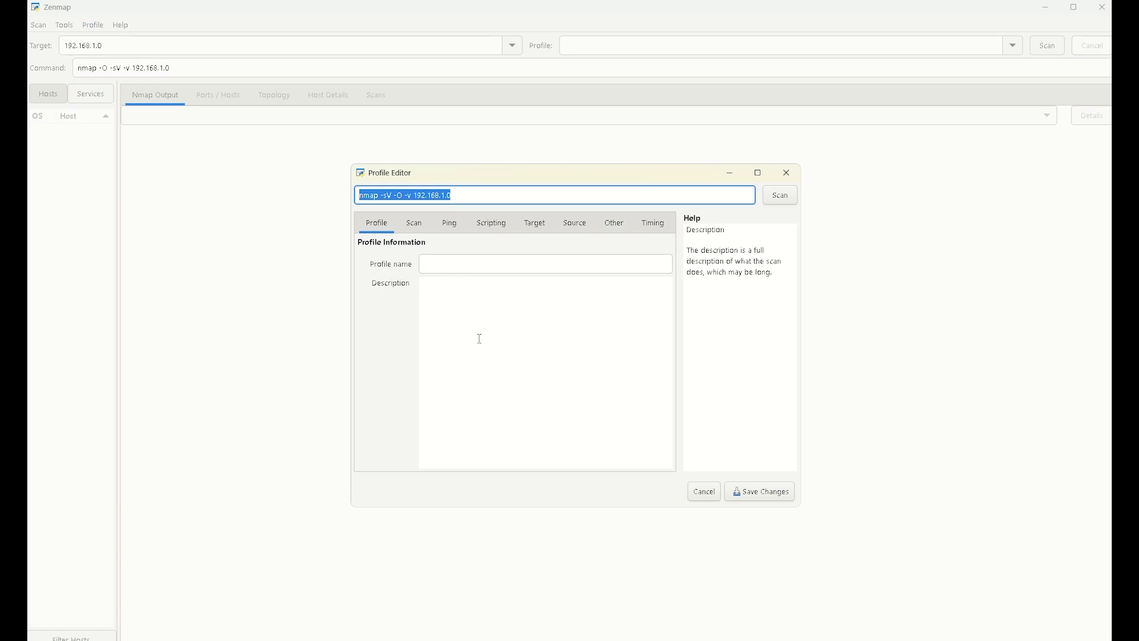
click(468, 195)
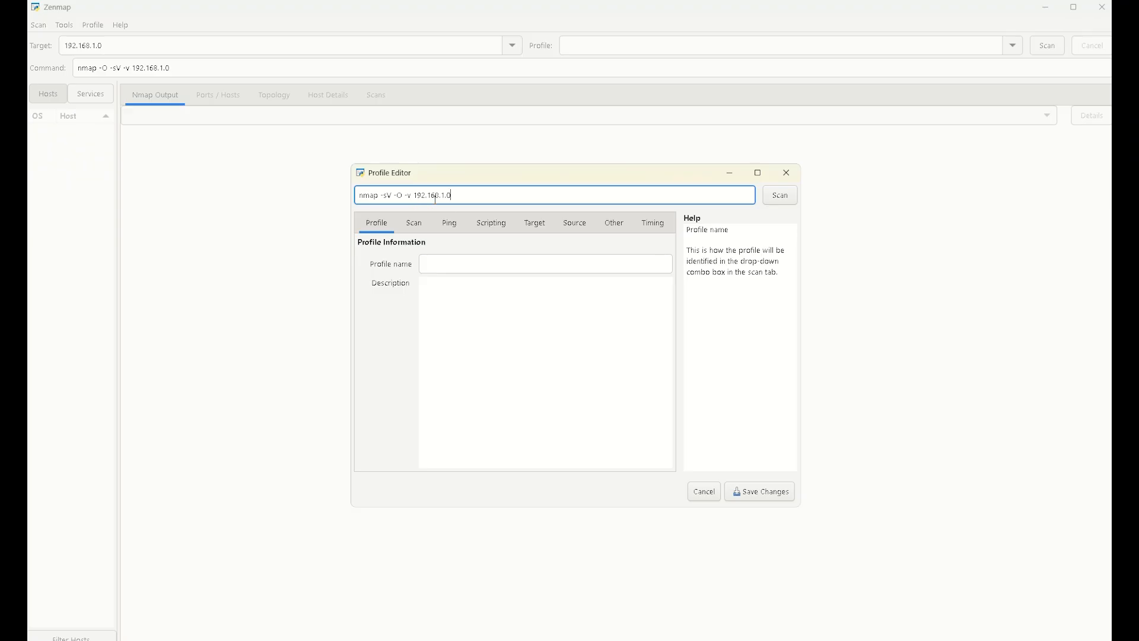
click(469, 264)
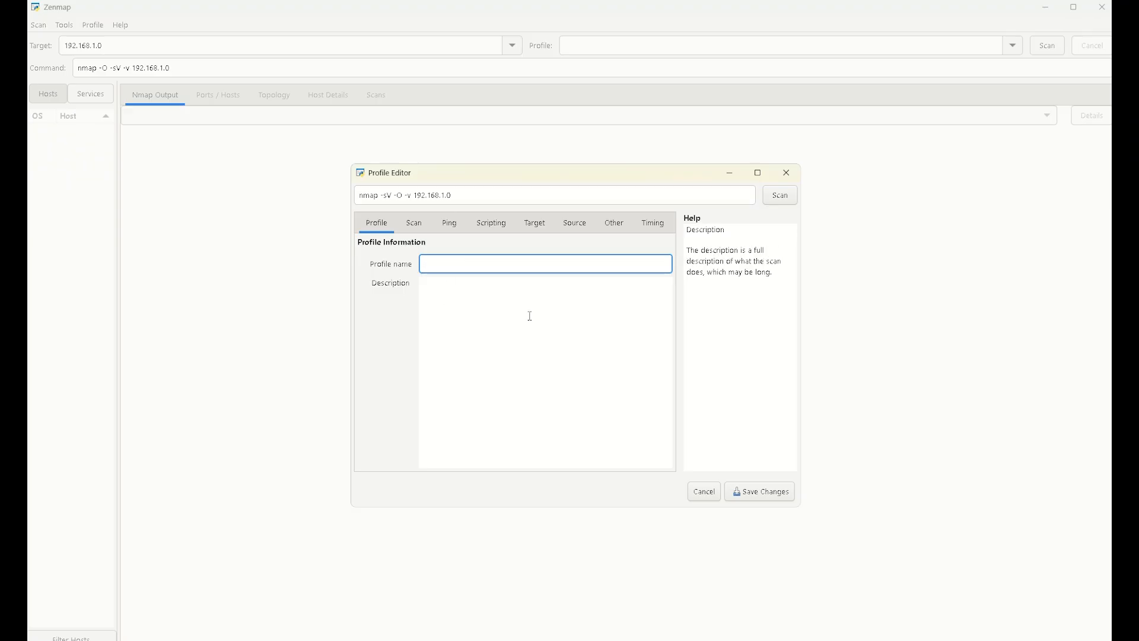
text(Red's Custom Scan)
click(772, 492)
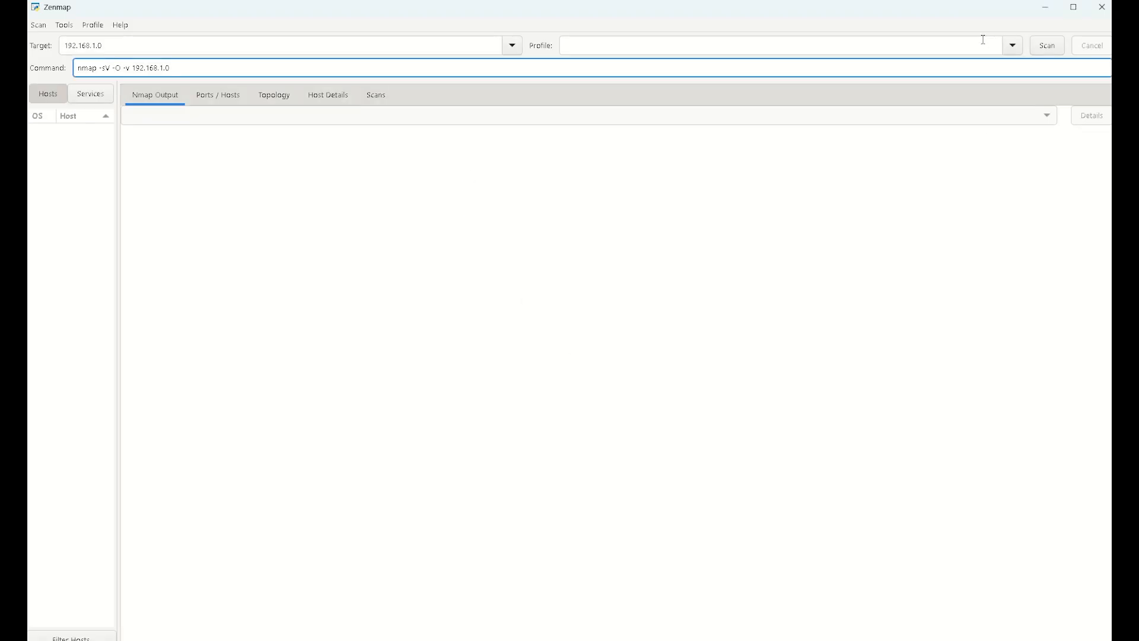
click(1013, 46)
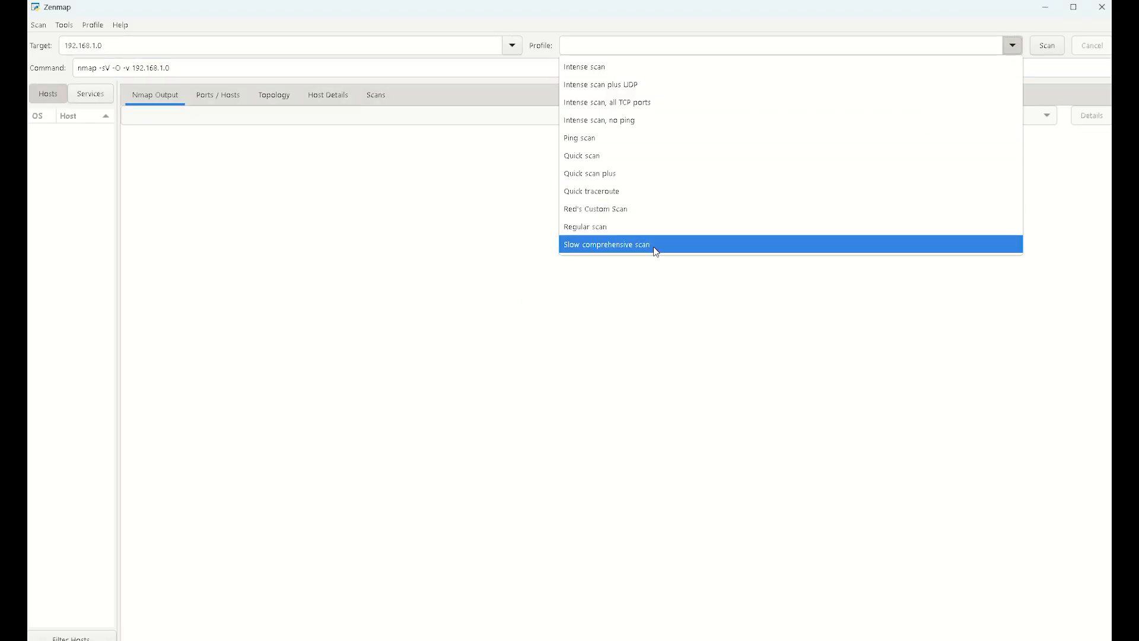
click(637, 208)
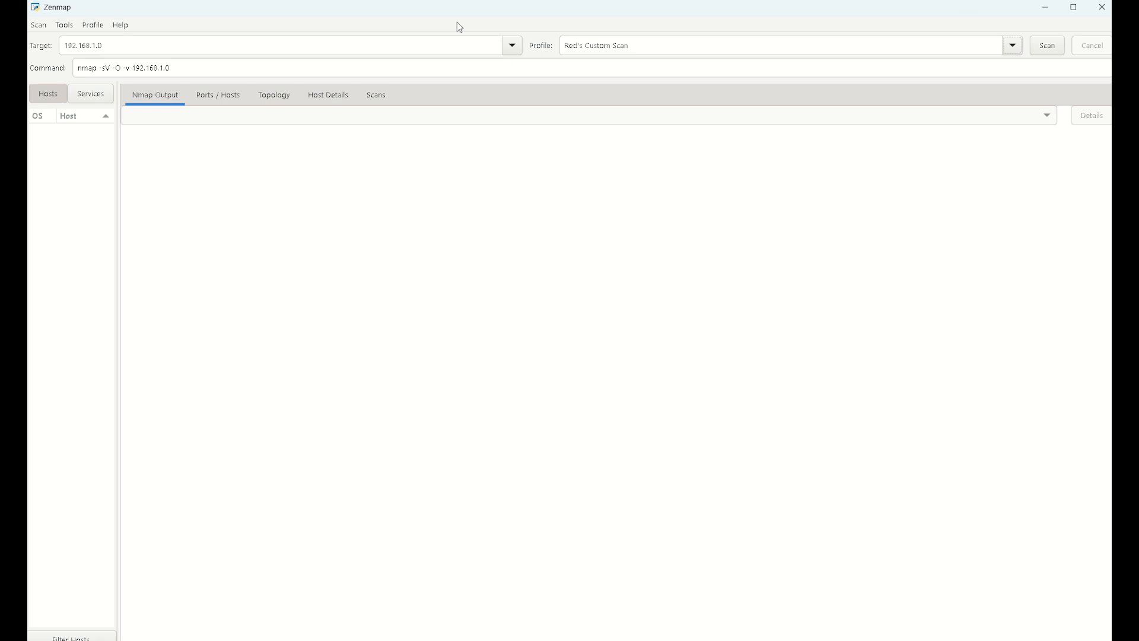
click(64, 25)
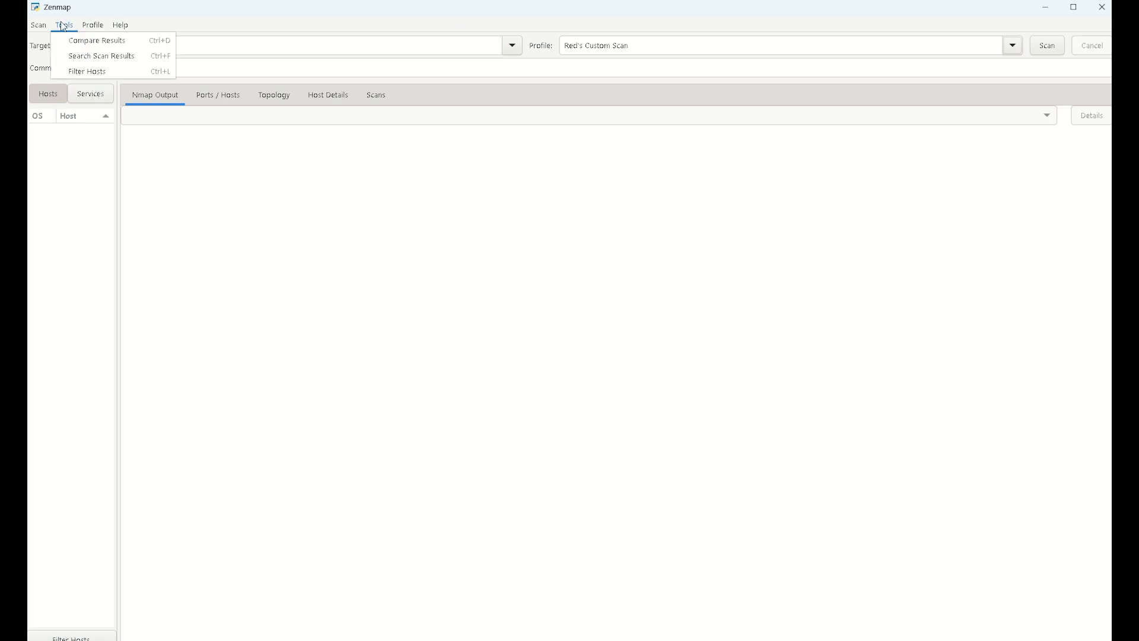
mouse_move(38, 30)
click(410, 25)
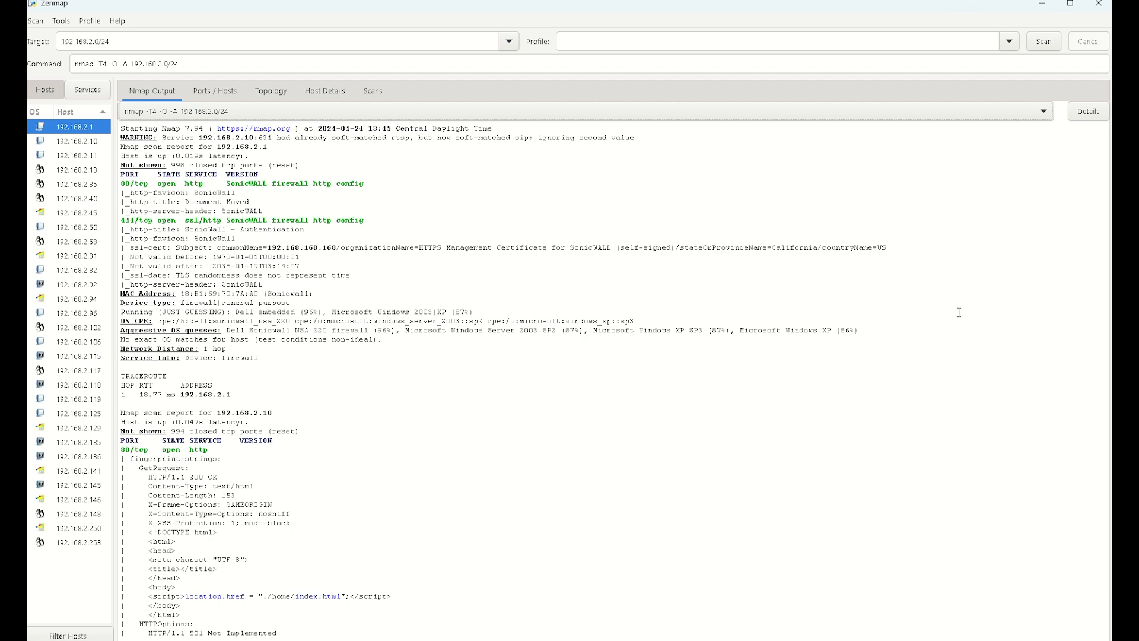
- Examine the commands for opening, saving and printing scan results
click(35, 21)
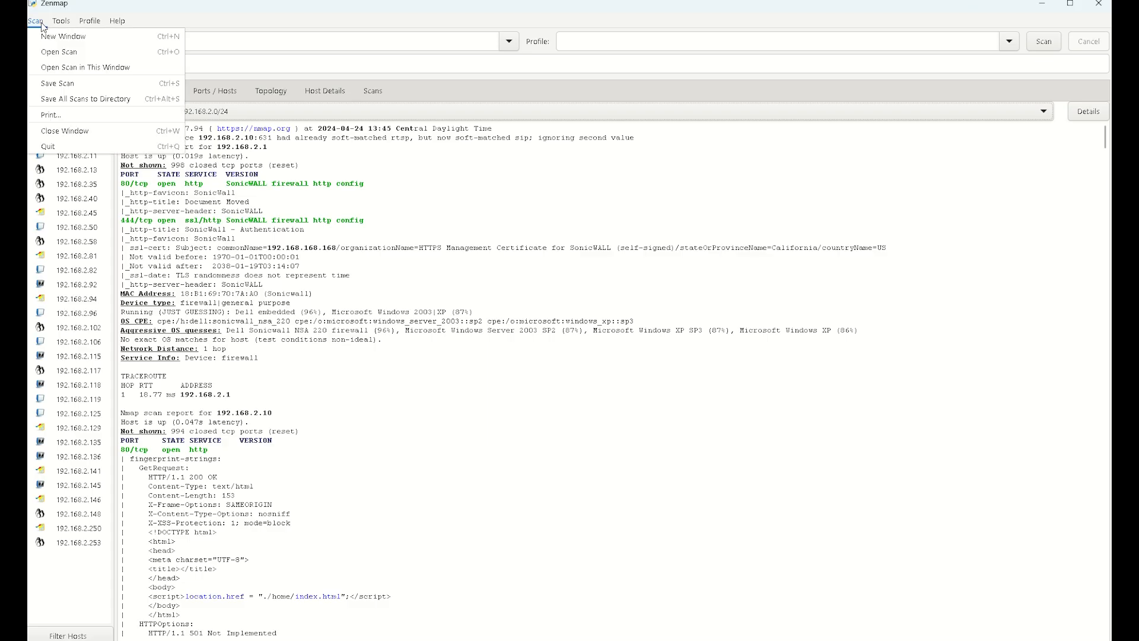
click(372, 19)
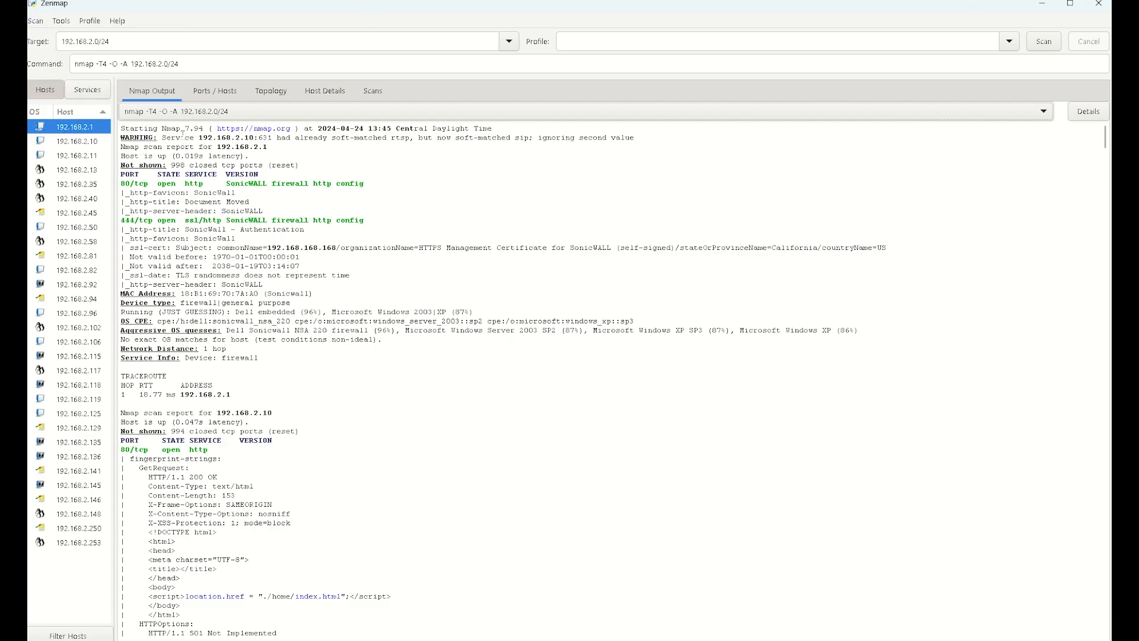
click(37, 21)
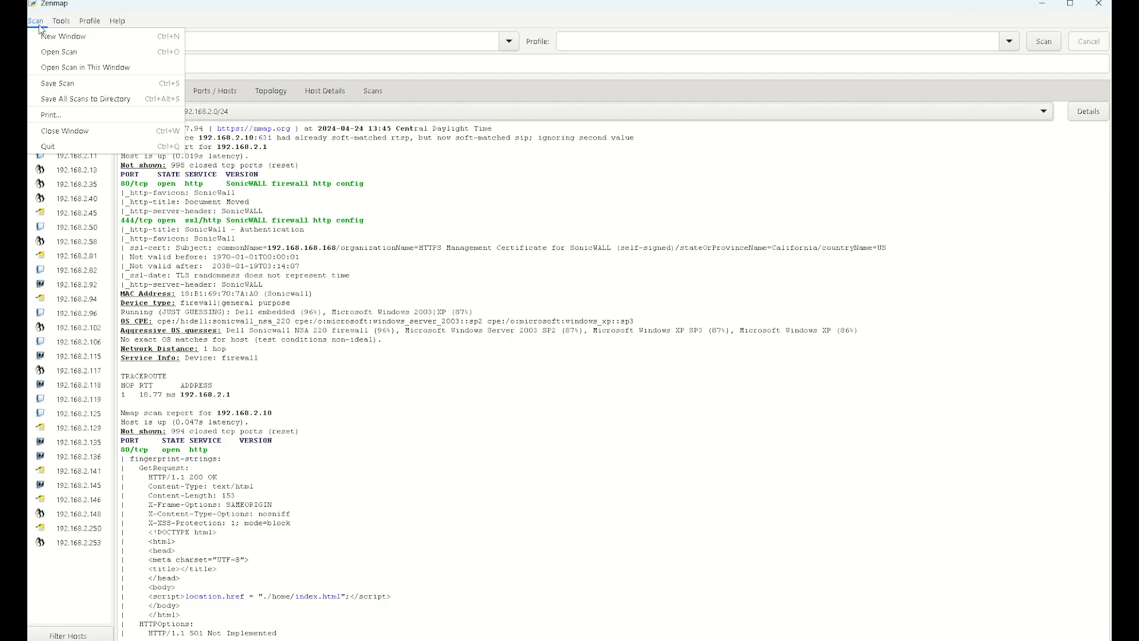
click(93, 86)
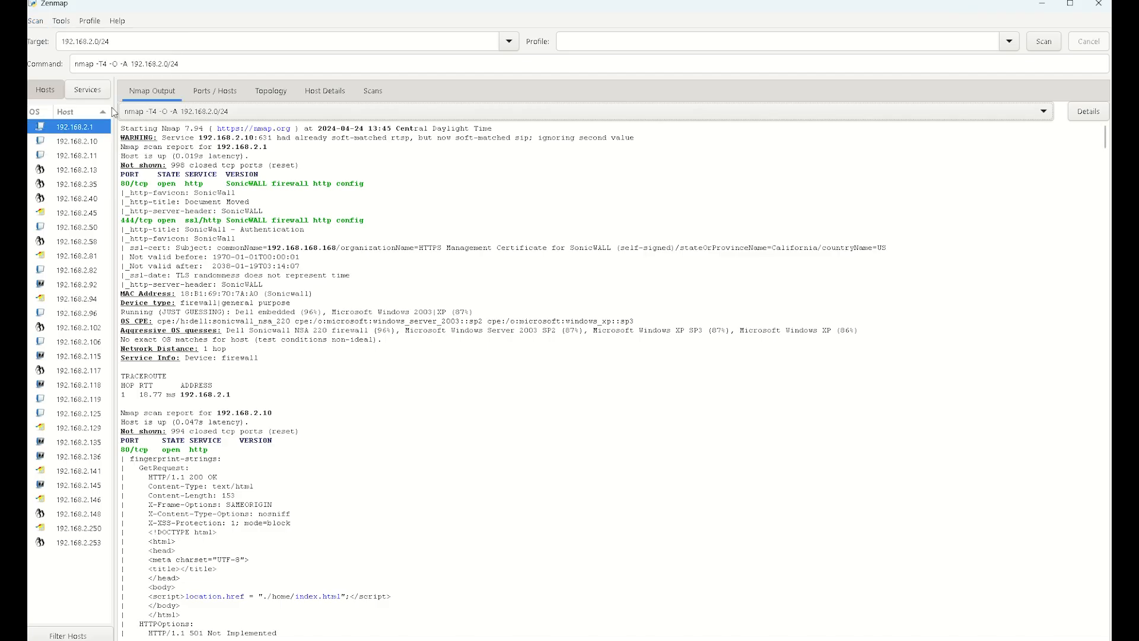
- Widen the host list and examine which hosts run the afp, amt-soap-http, vmware-auth, mysql and microsoft-ds services
drag(116, 108, 154, 121)
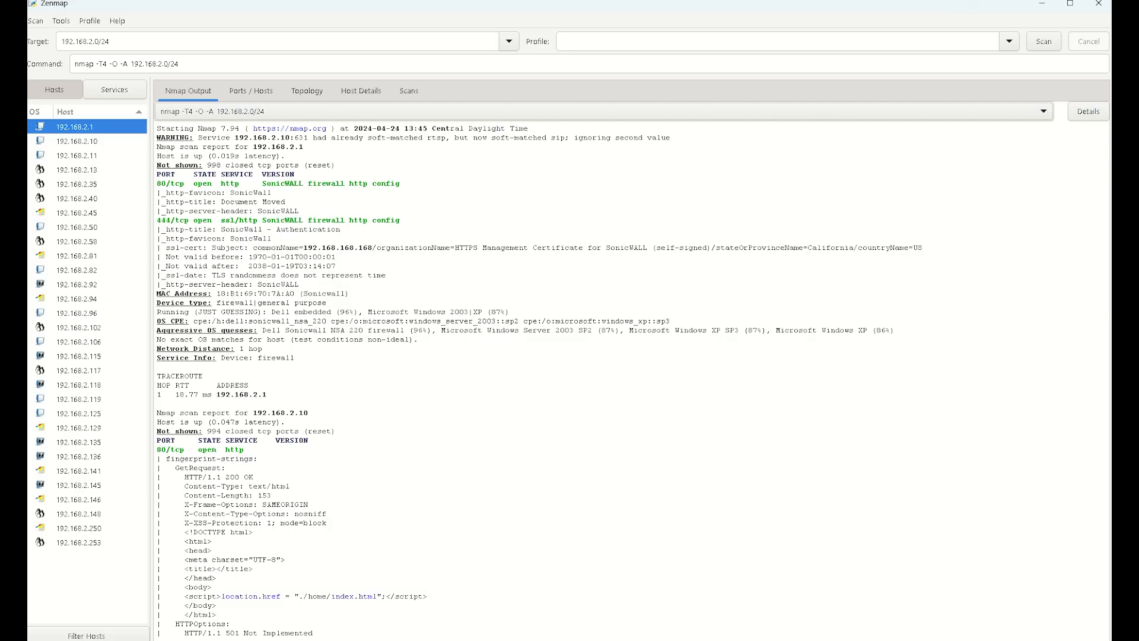
click(125, 94)
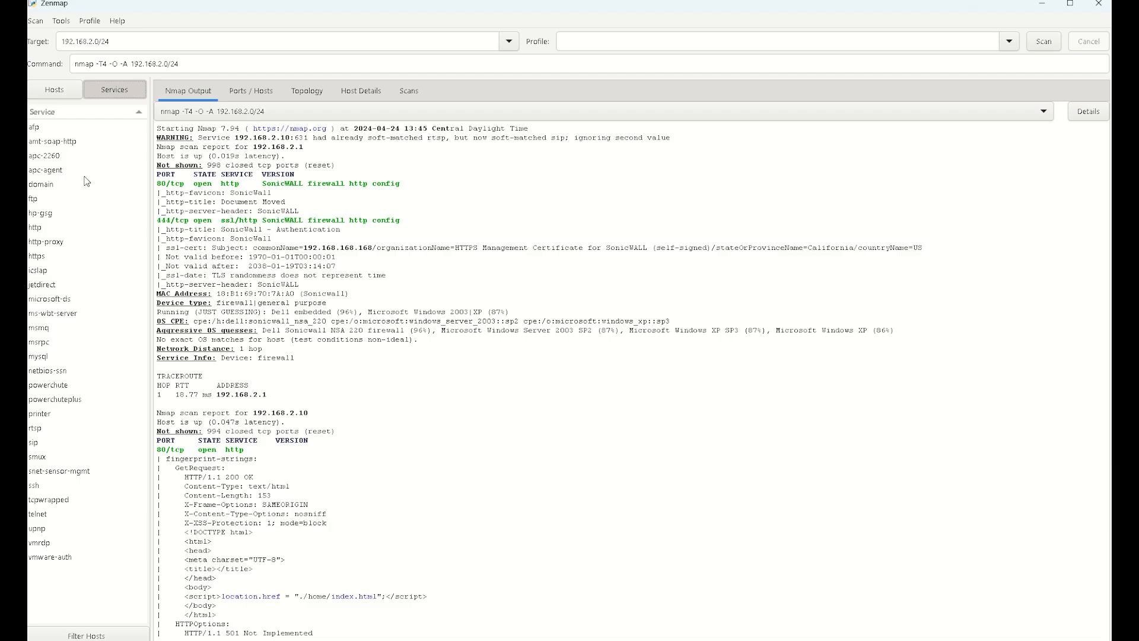
click(53, 128)
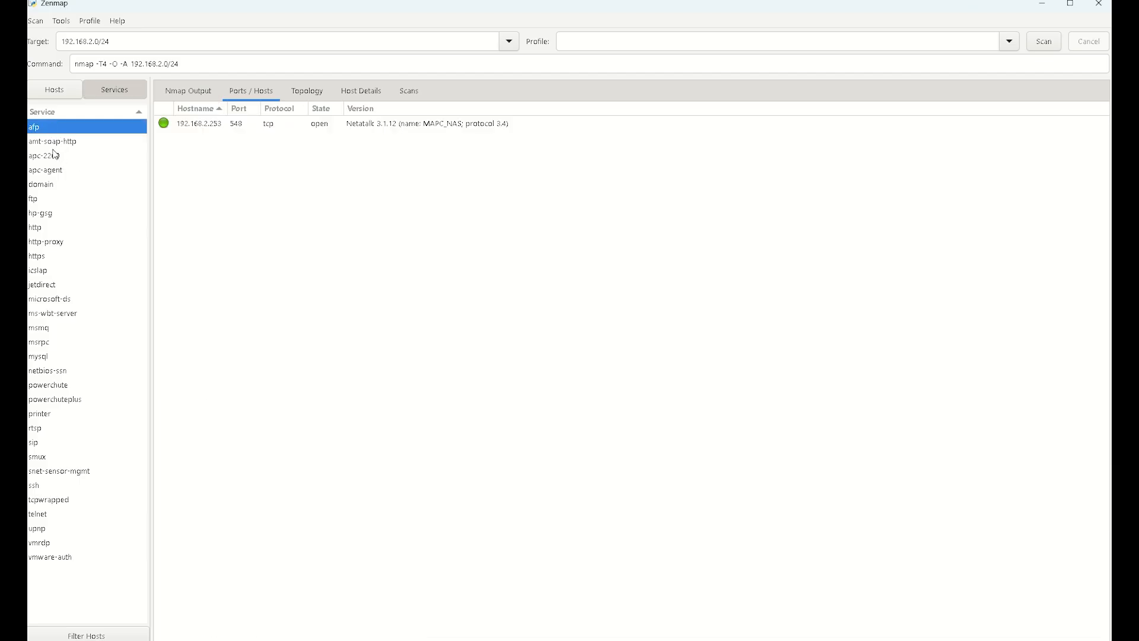
click(66, 146)
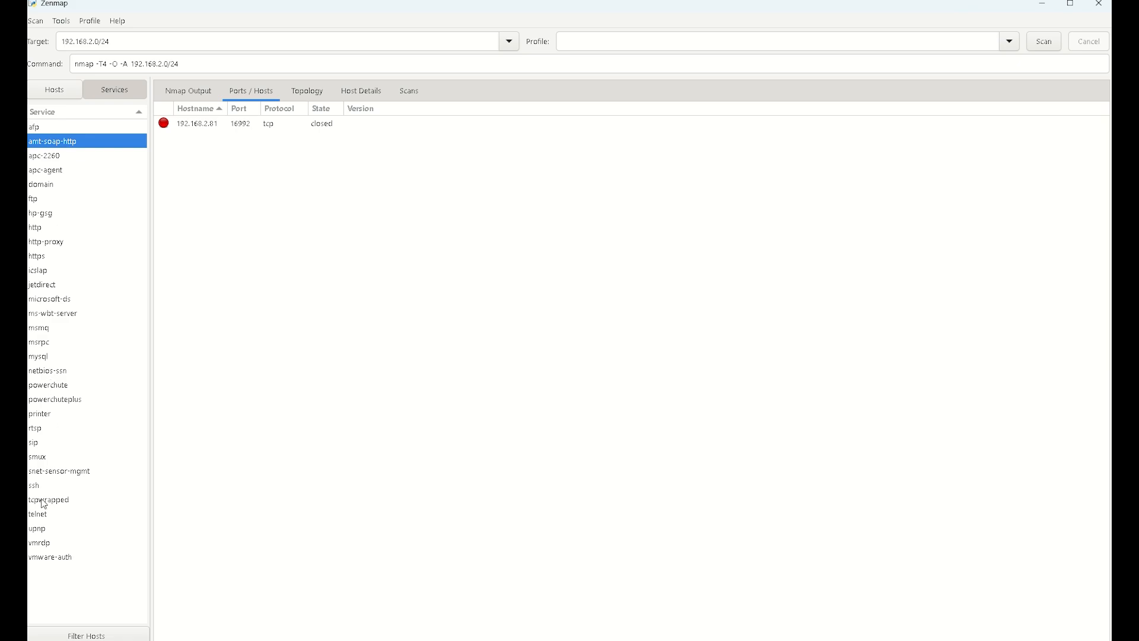
click(56, 558)
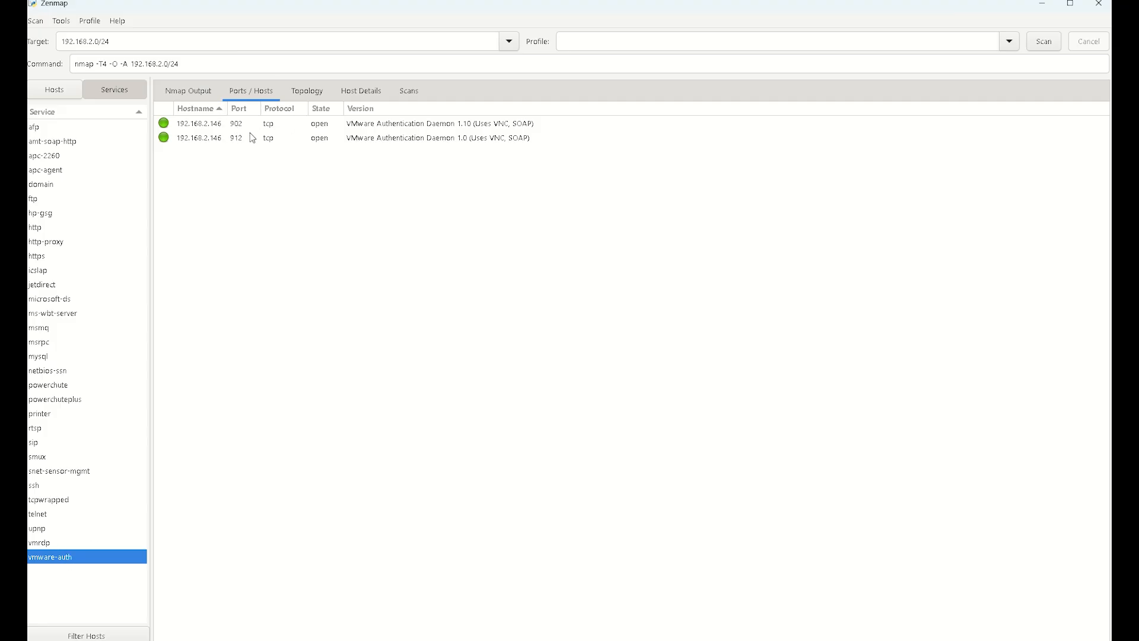
click(55, 354)
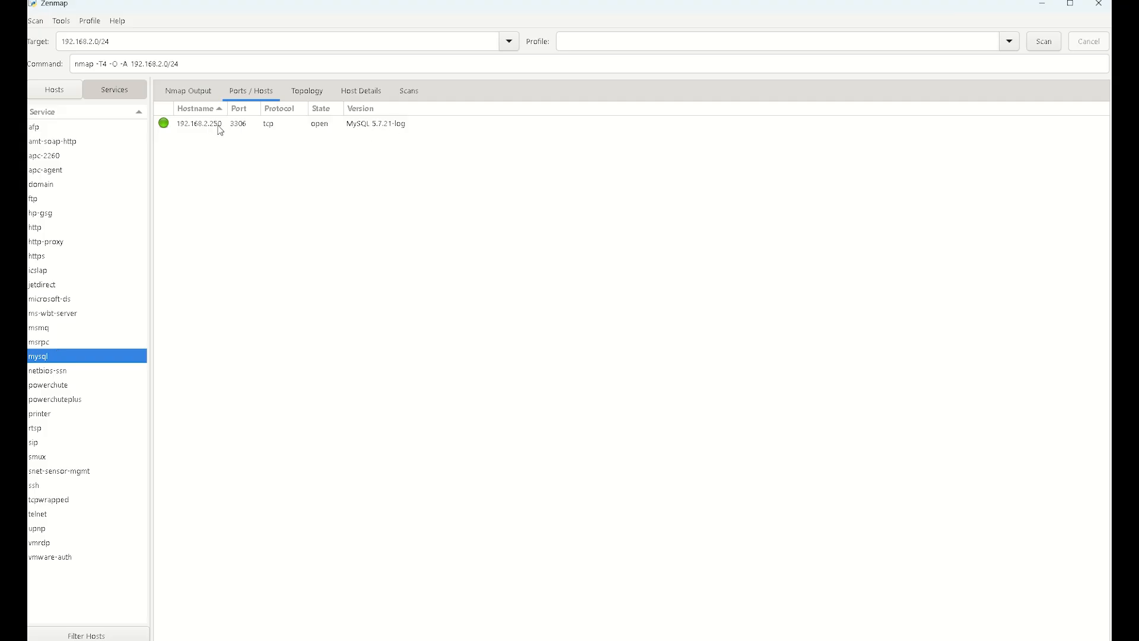
click(50, 302)
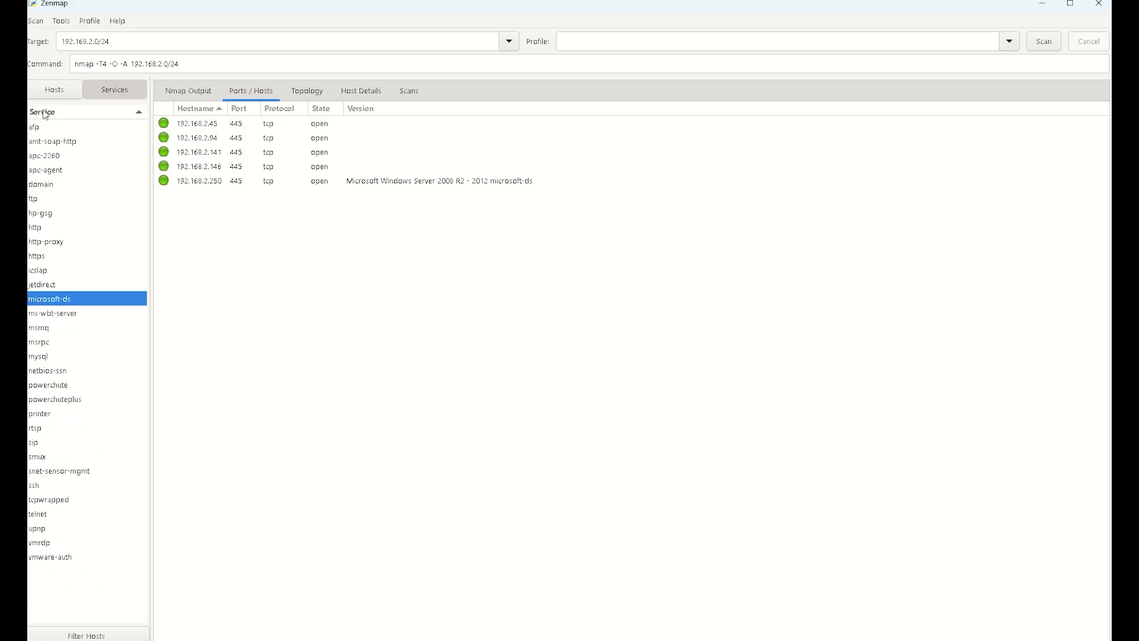
- Return to the host list, select 192.168.2.35 and examine the running operating system in its Nmap output report
click(54, 90)
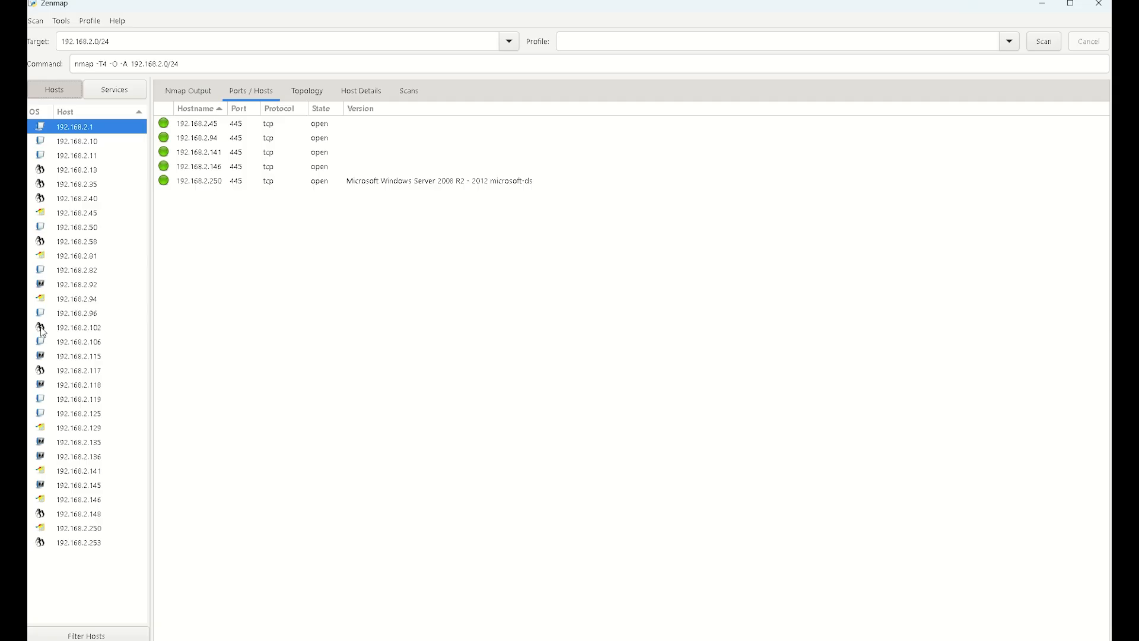
click(58, 186)
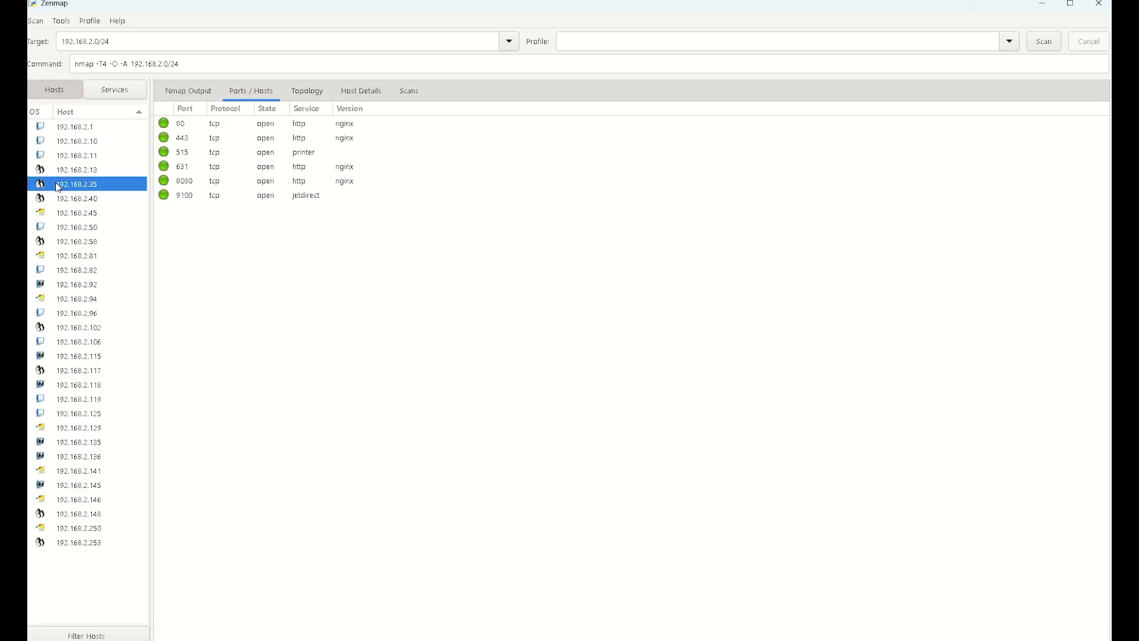
click(209, 90)
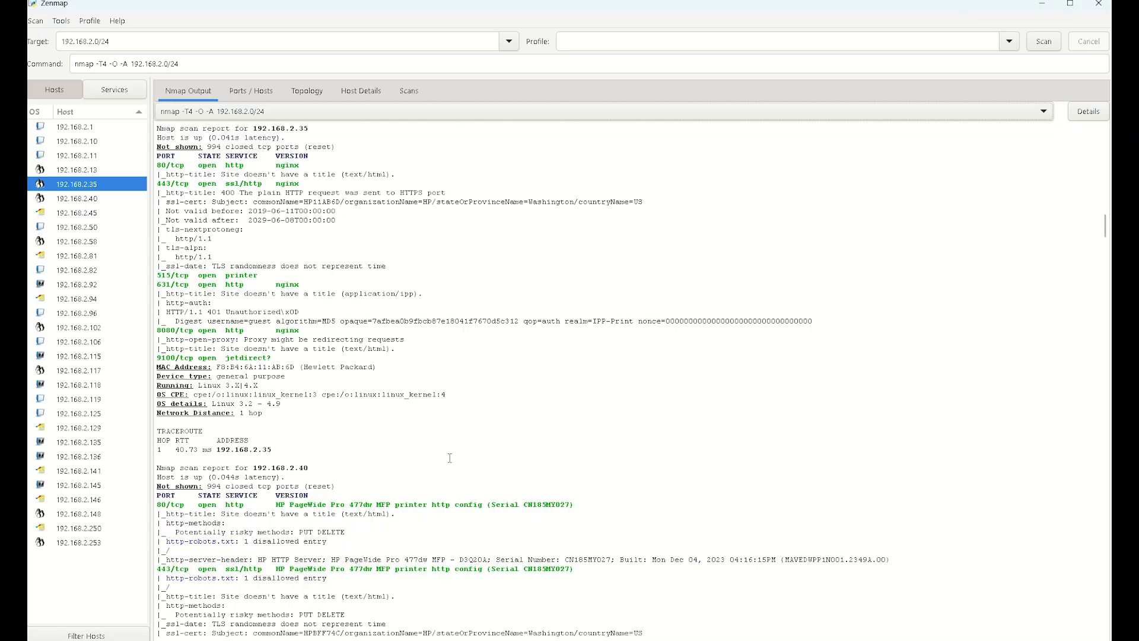
drag(198, 386, 274, 388)
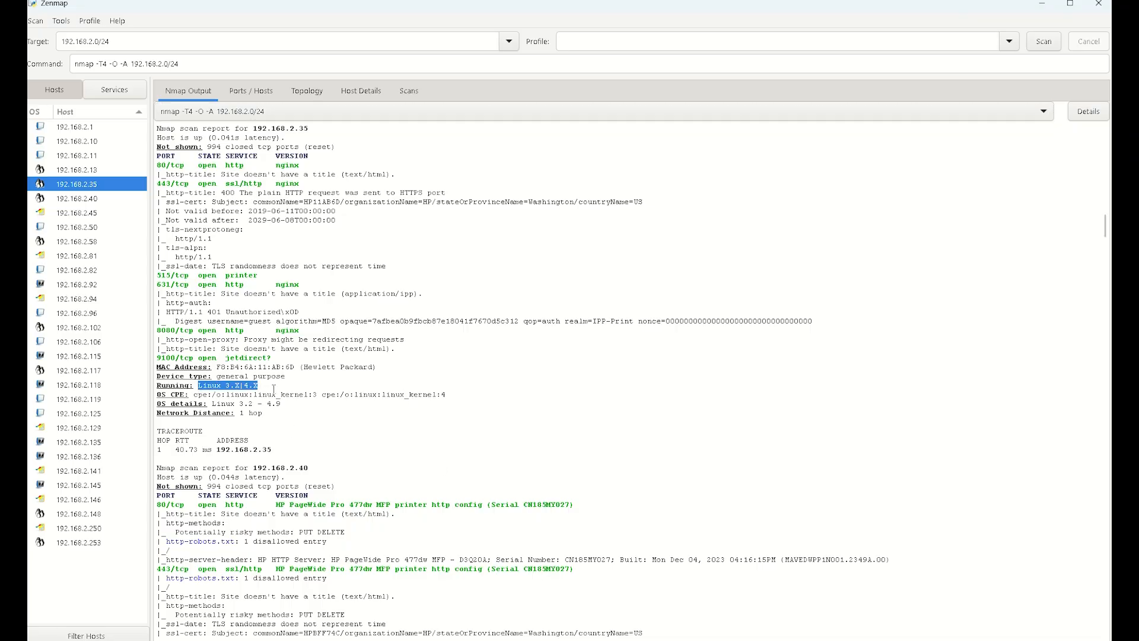
click(226, 330)
- Read through the Nmap output reports of the hosts that follow 192.168.2.35
scroll(542, 257, down, 20)
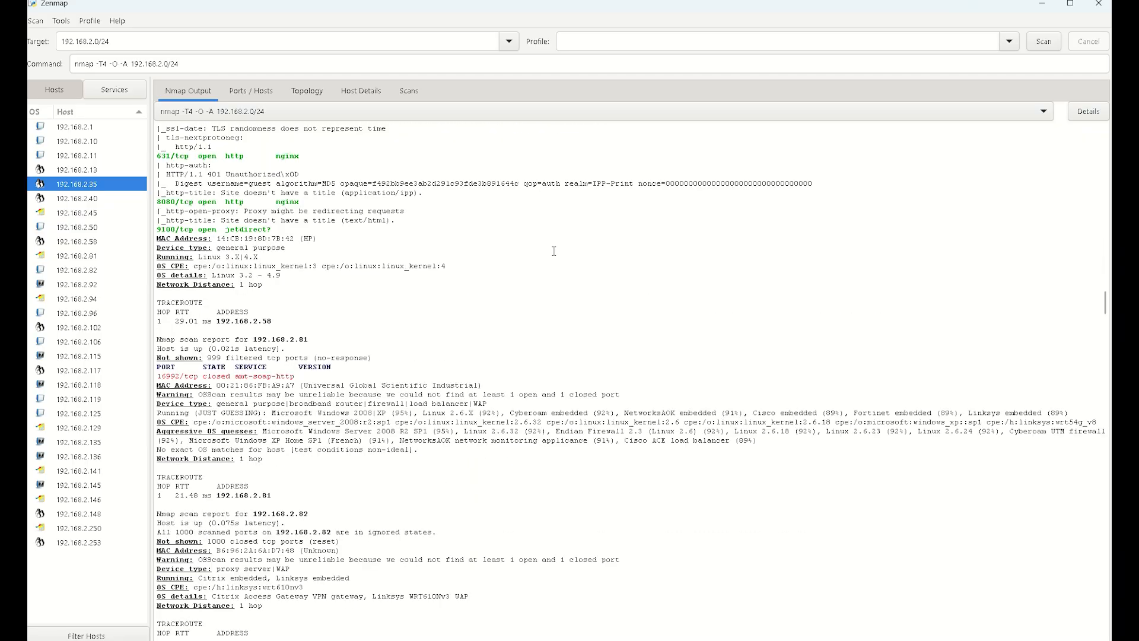
scroll(563, 246, down, 15)
scroll(564, 250, down, 11)
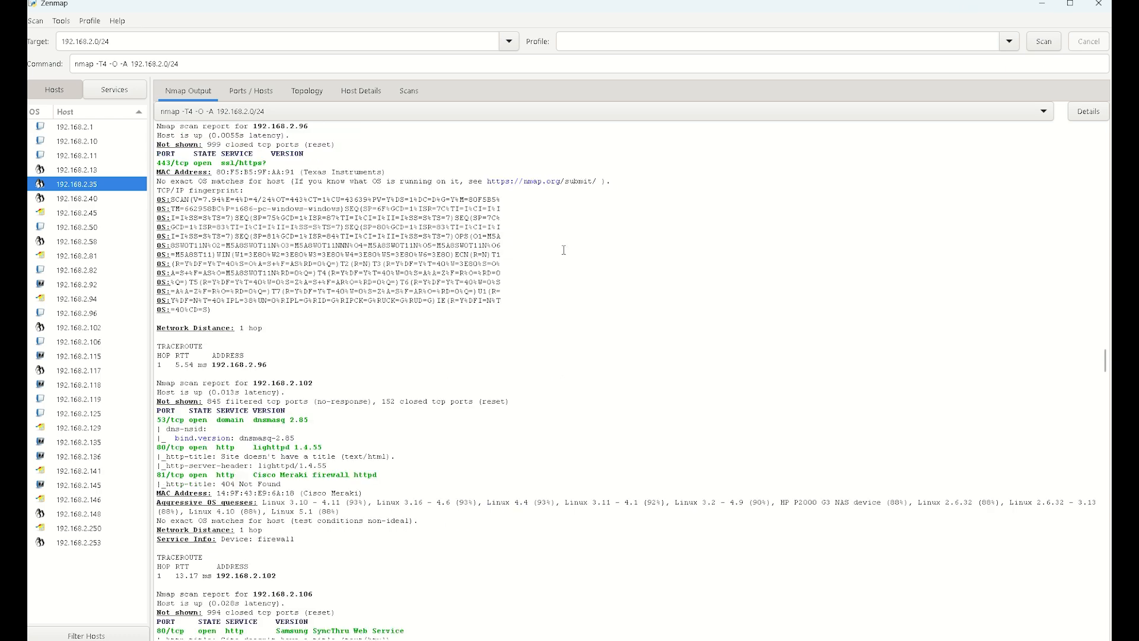
scroll(564, 250, down, 8)
scroll(239, 225, up, 20)
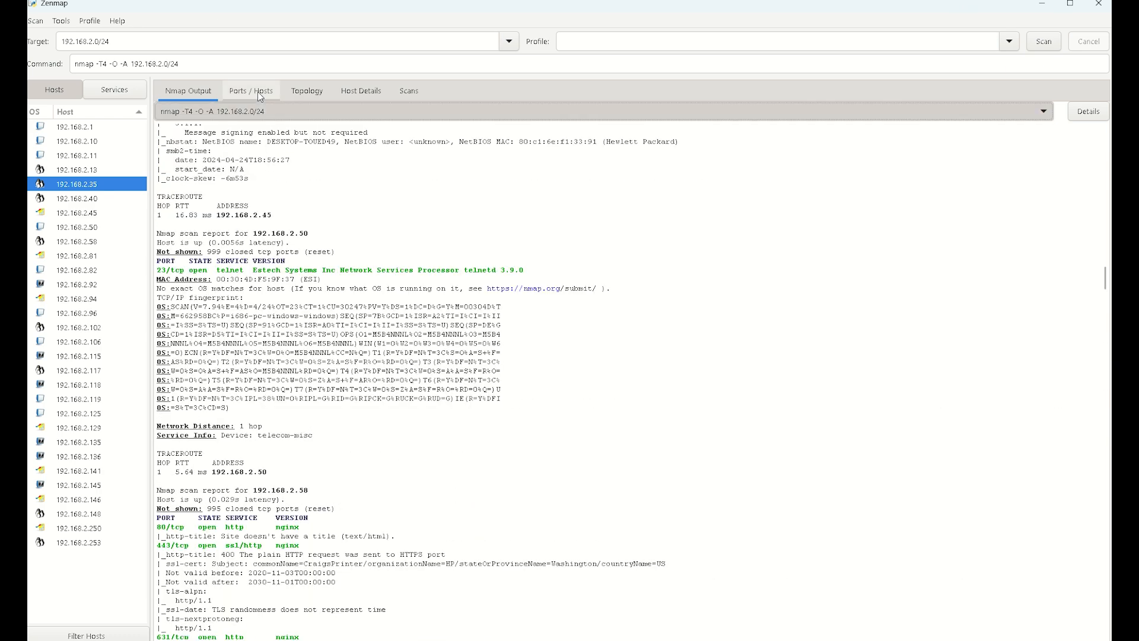
- Examine the ports and services of host 192.168.2.35, selecting the entries for ports 515 and 443
click(264, 96)
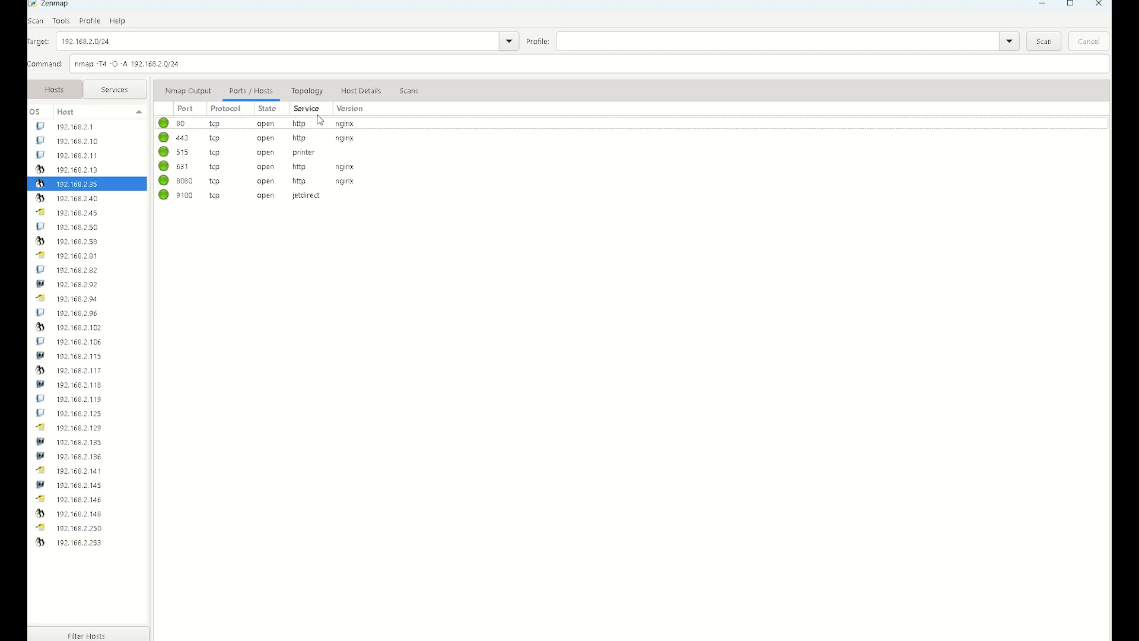
click(312, 153)
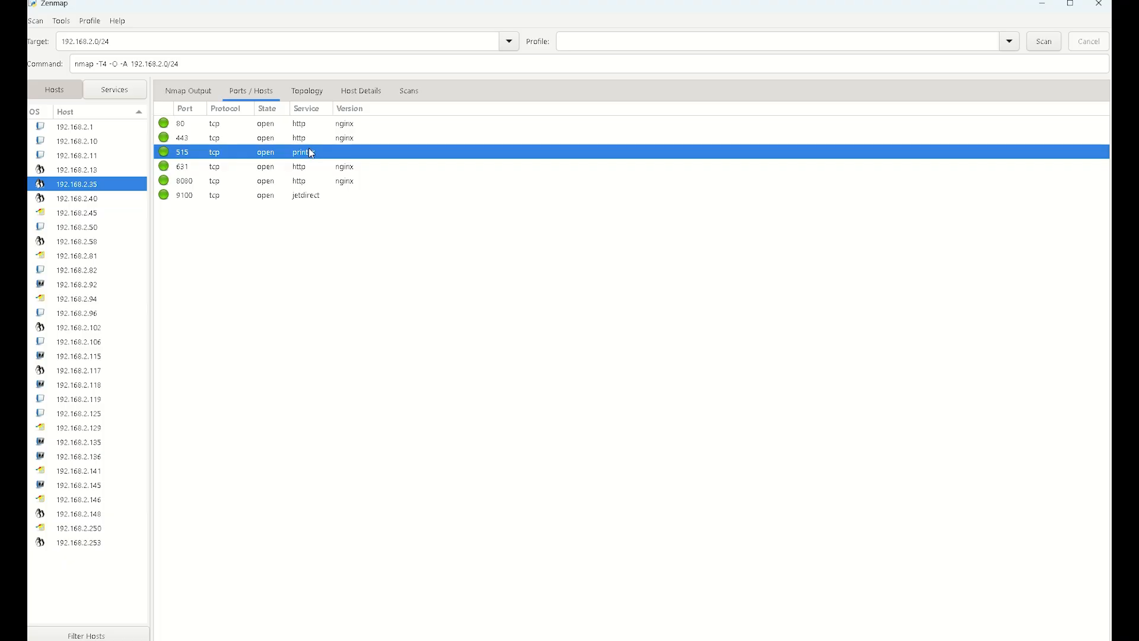
click(311, 138)
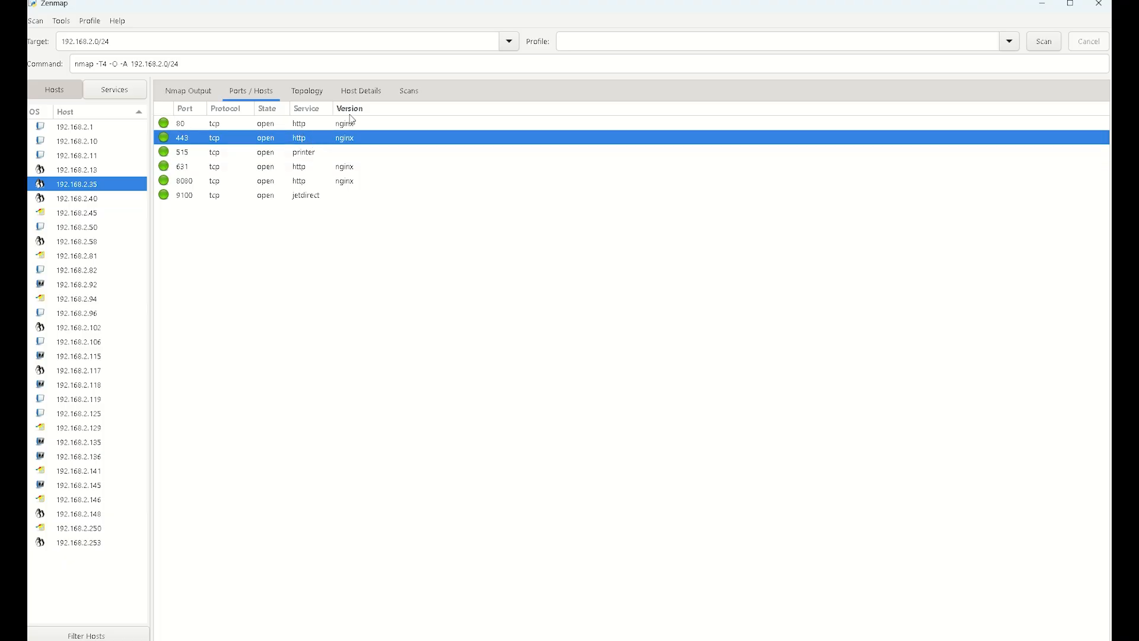
- Examine the host details of 192.168.2.35, including ports used, OS classes, TCP sequence and comments, collapsing each section again
click(358, 95)
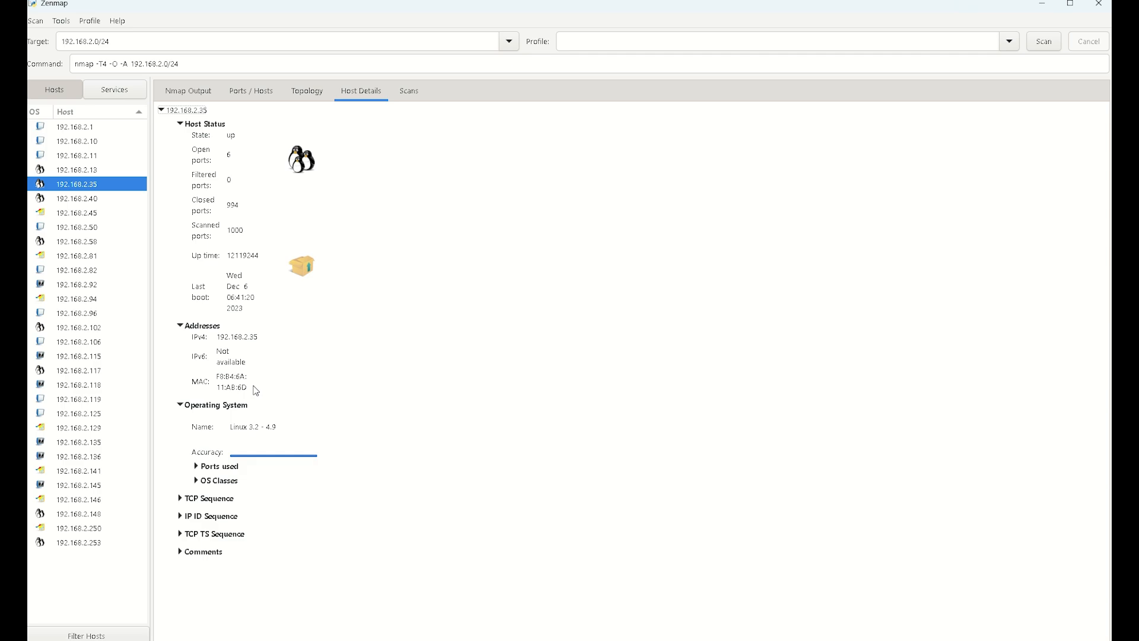
click(196, 466)
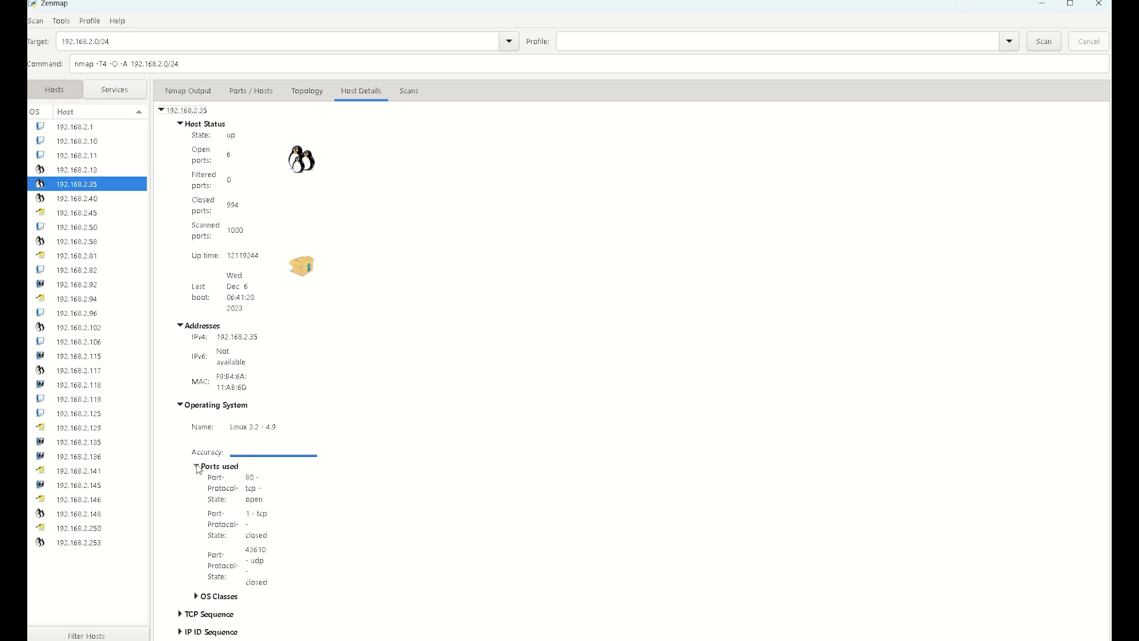
click(196, 467)
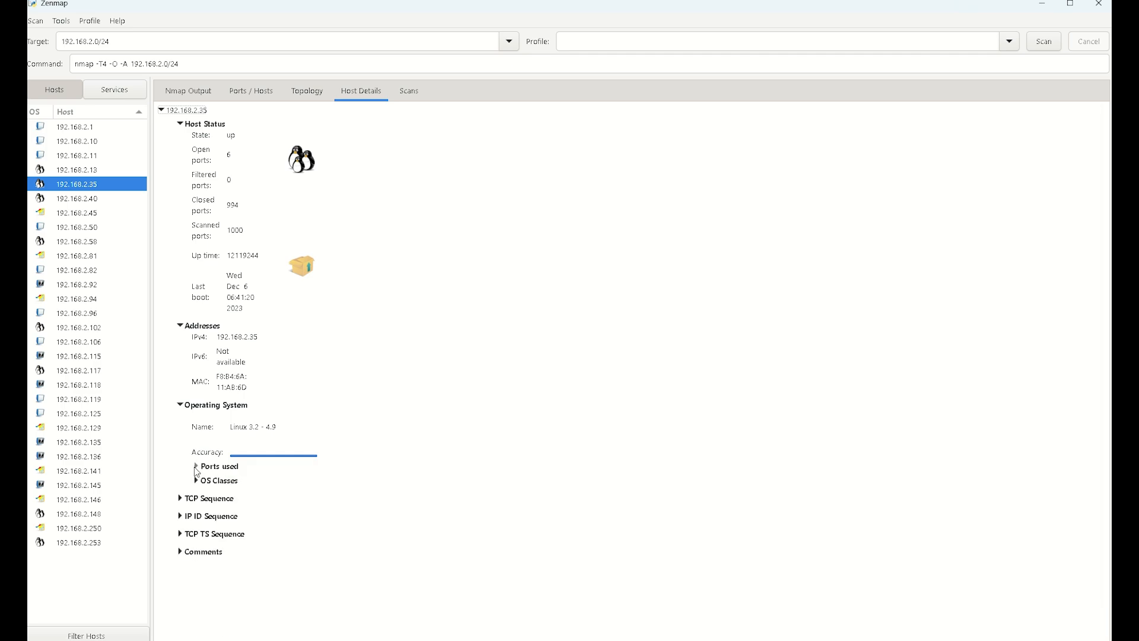
click(197, 481)
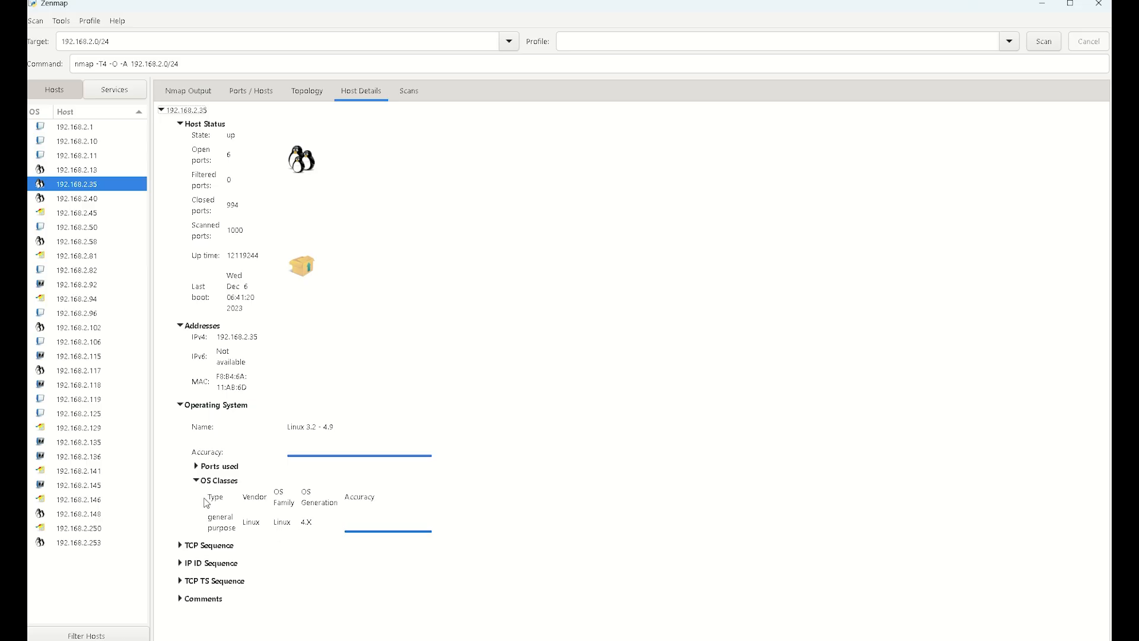
click(196, 480)
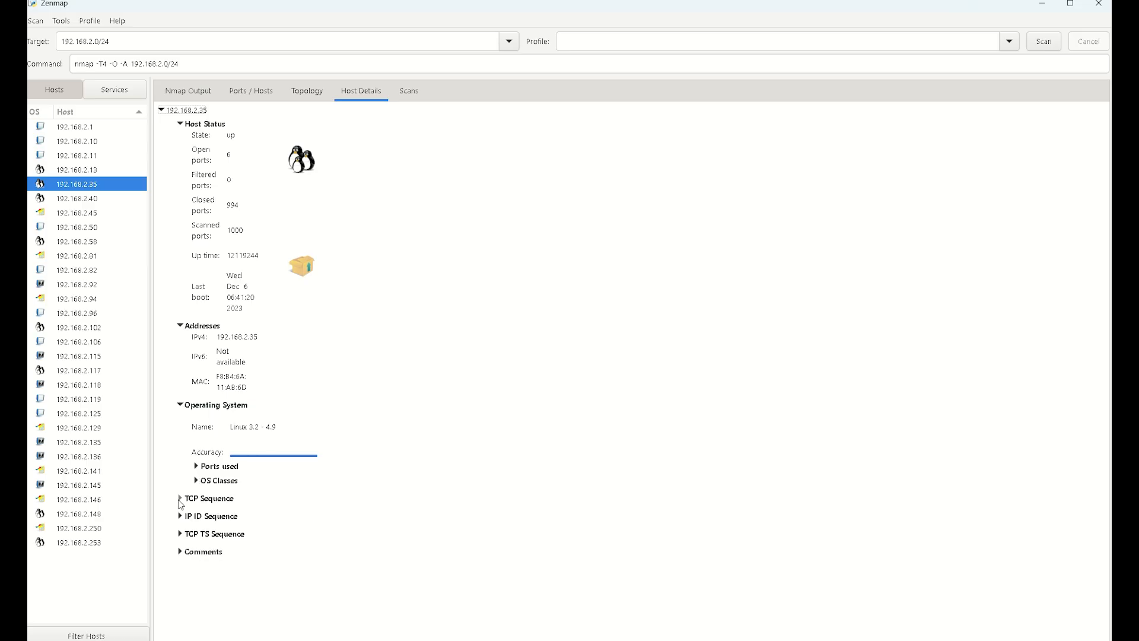
click(180, 498)
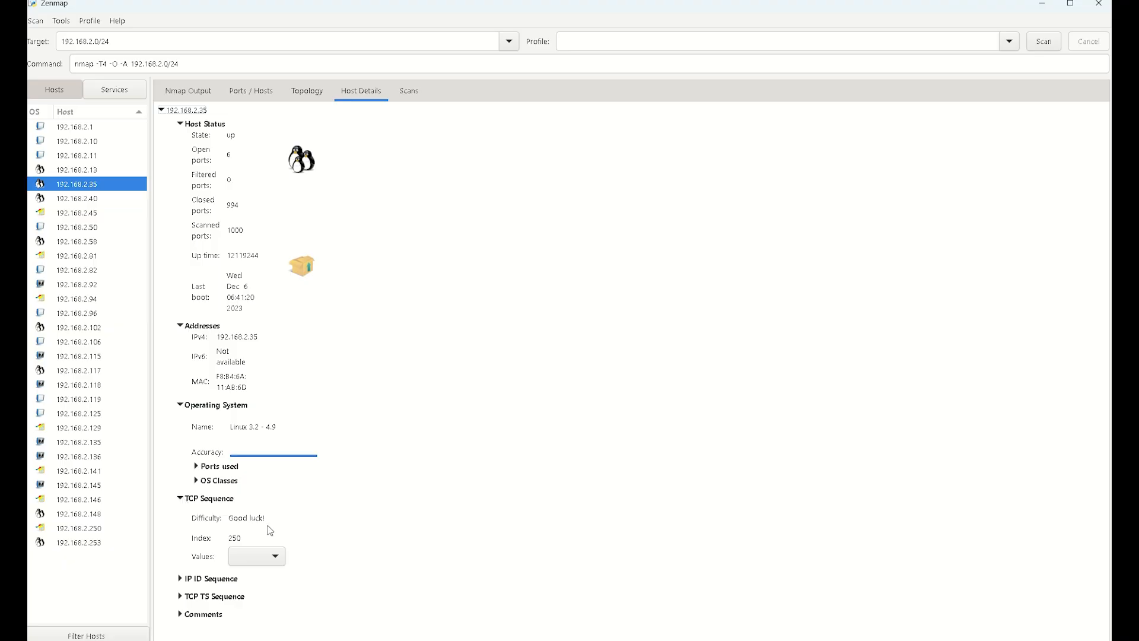
click(183, 615)
scroll(245, 578, down, 1)
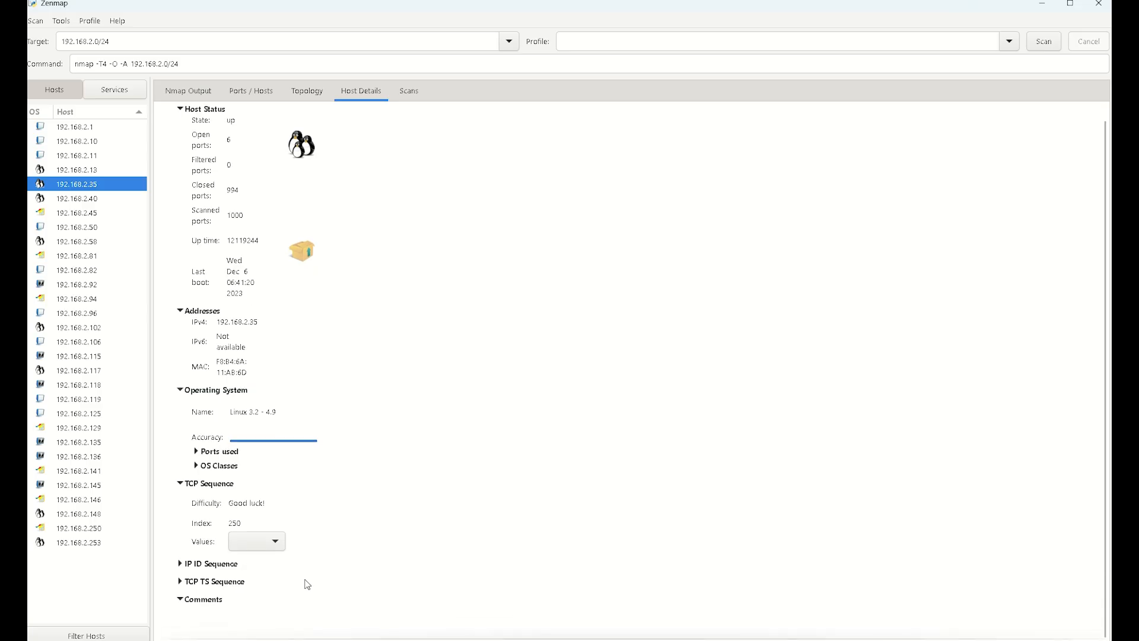
click(179, 483)
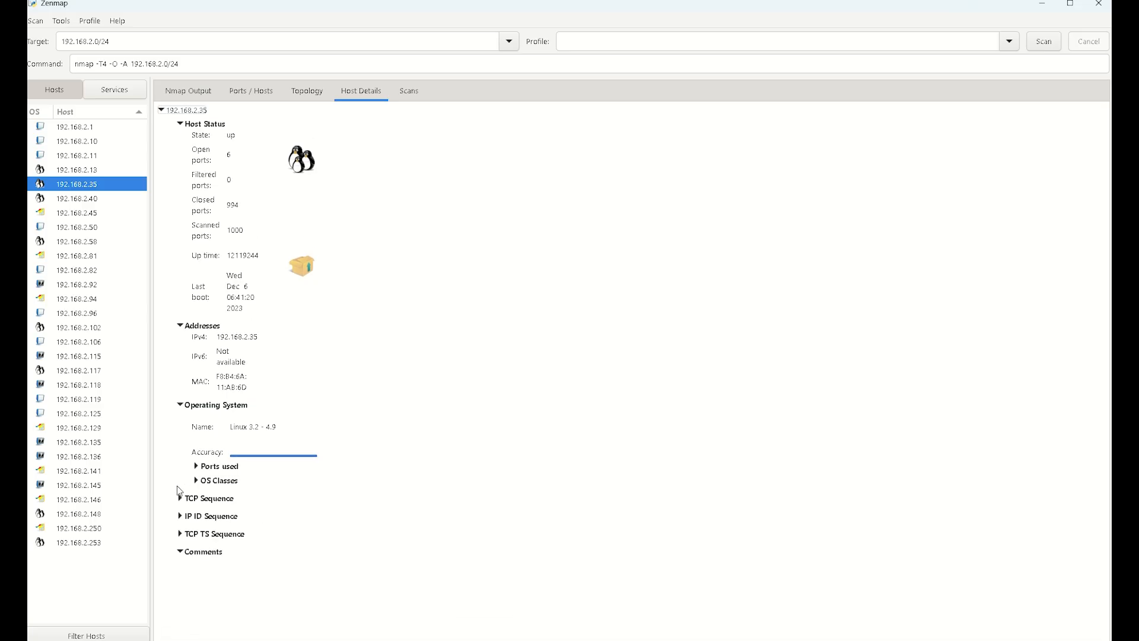
click(179, 551)
- Check the list of scans, and enlarge the network topology map to examine its hosts
click(411, 92)
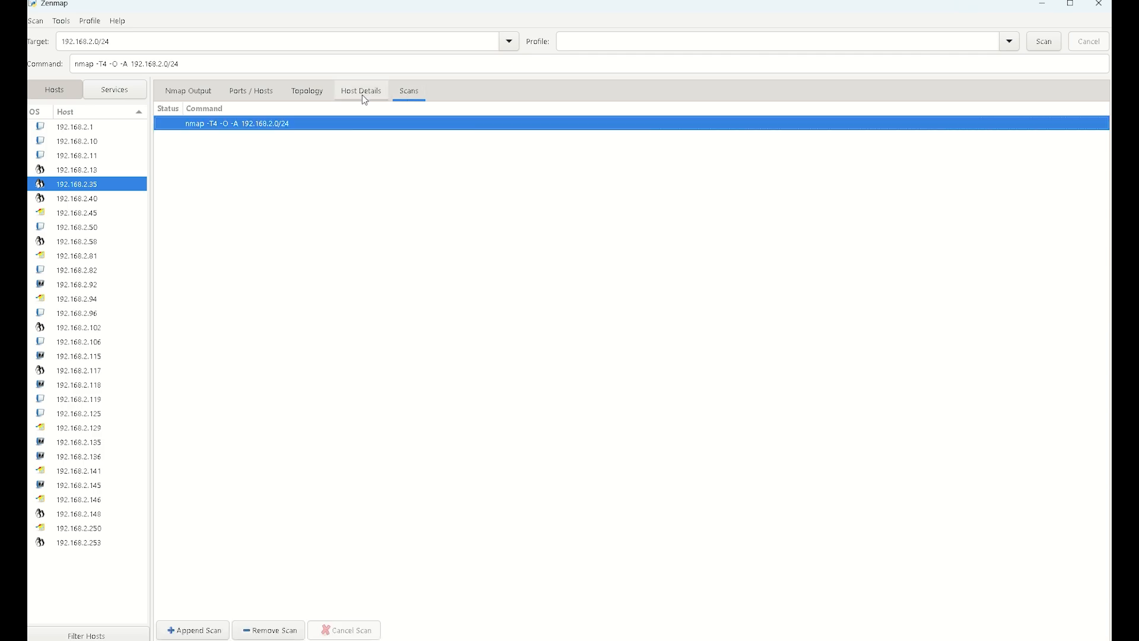
click(309, 92)
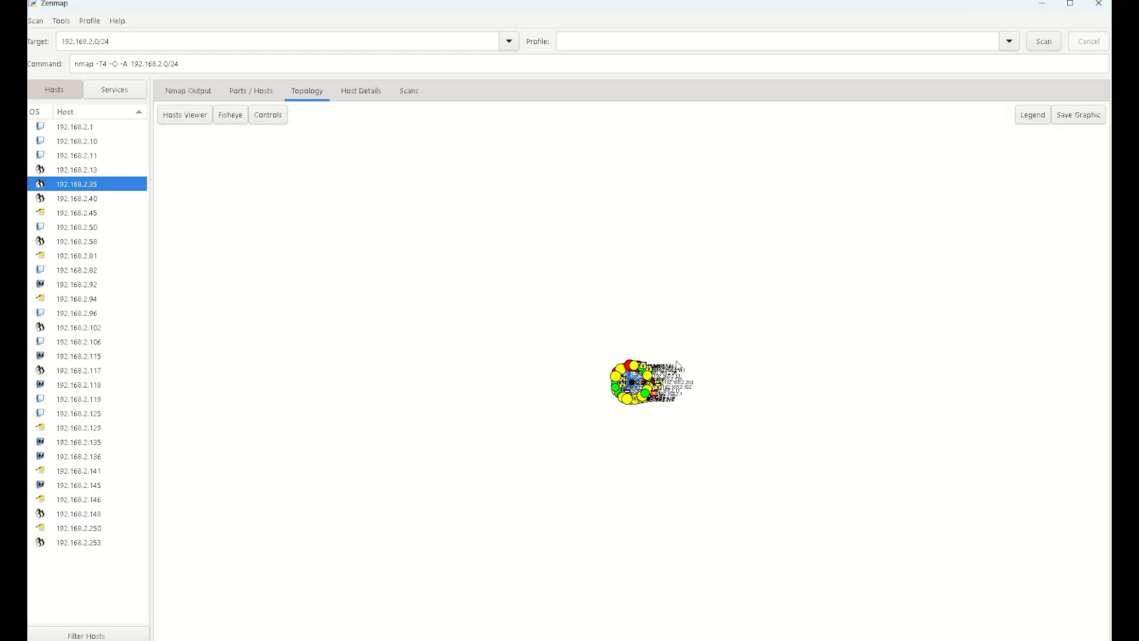
scroll(646, 386, up, 15)
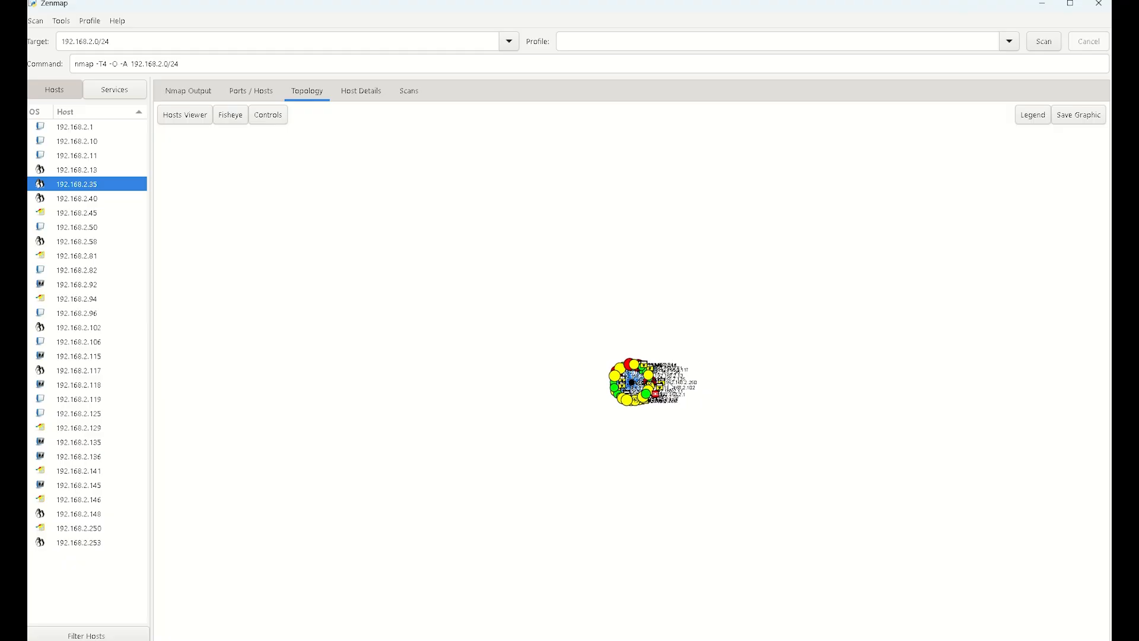
scroll(650, 395, up, 12)
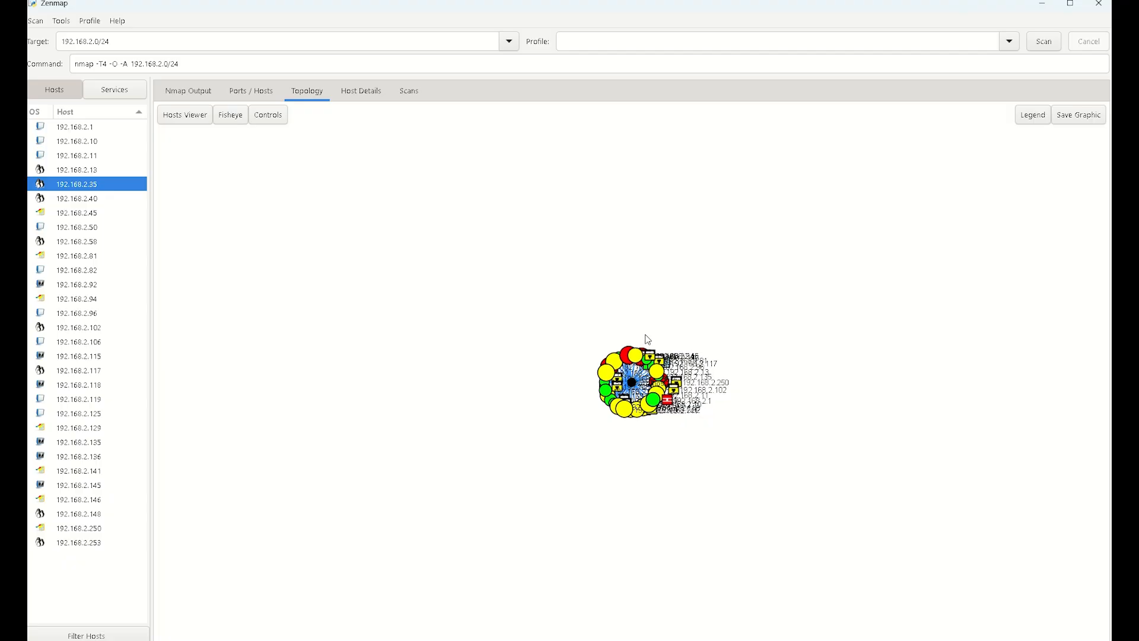
scroll(646, 314, up, 6)
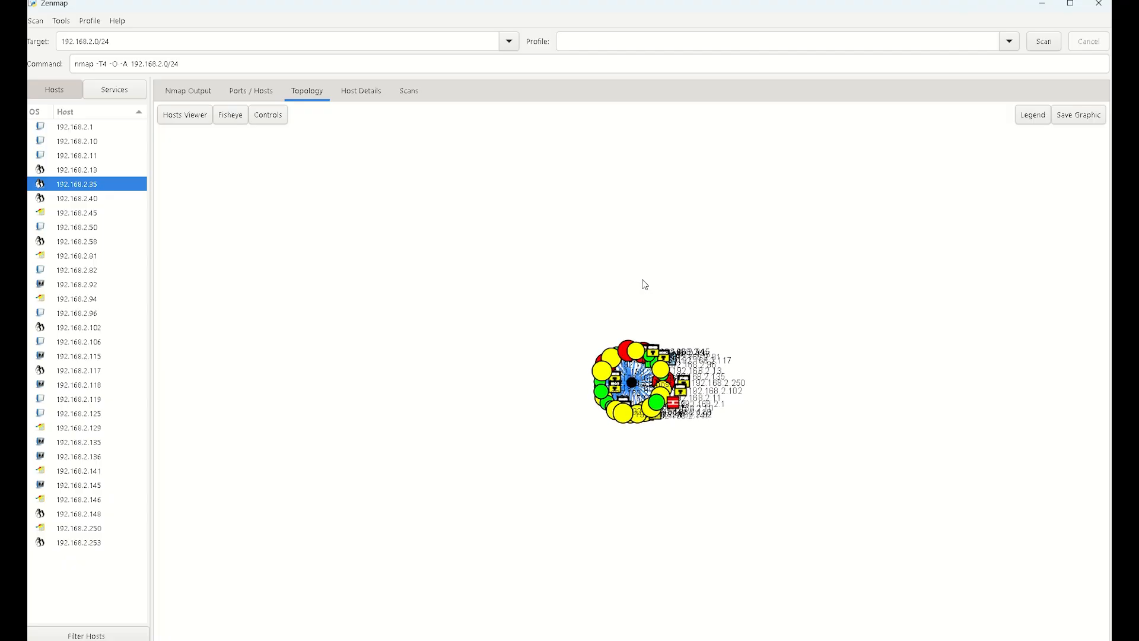
scroll(642, 279, up, 4)
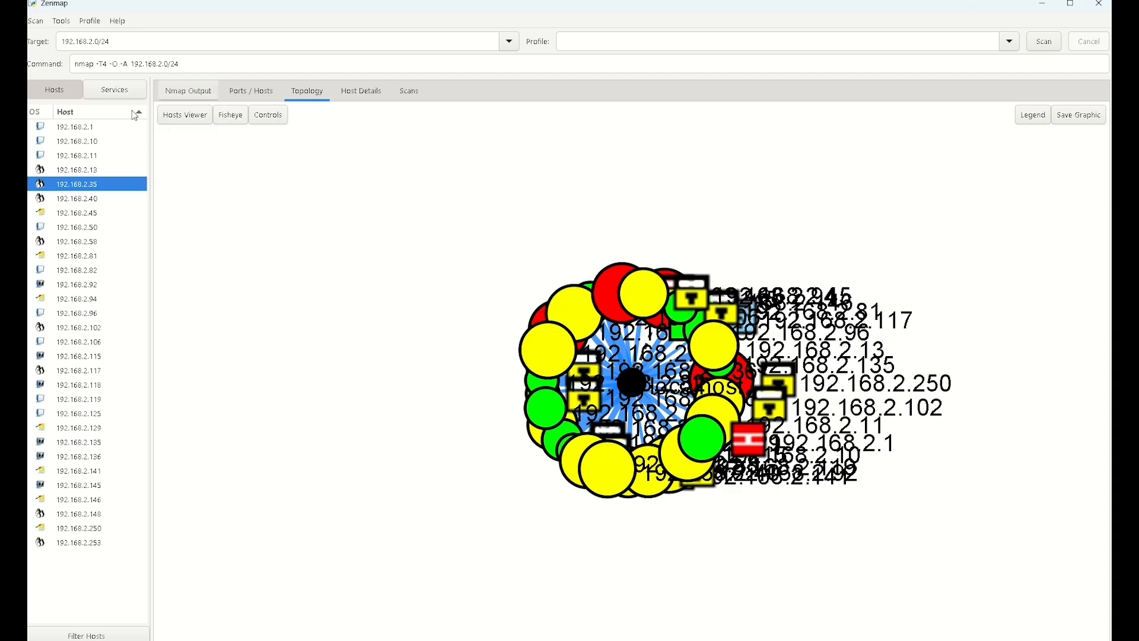
- Check the topology's Hosts Viewer and close it again, and turn on the fisheye view of the network map
click(201, 119)
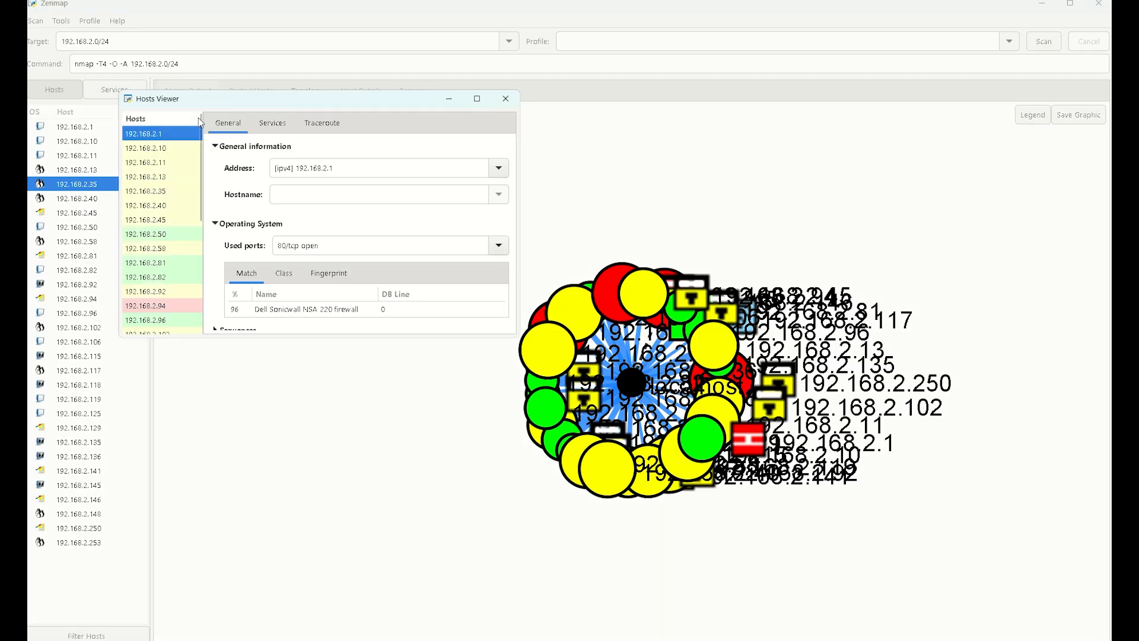
click(504, 97)
click(233, 119)
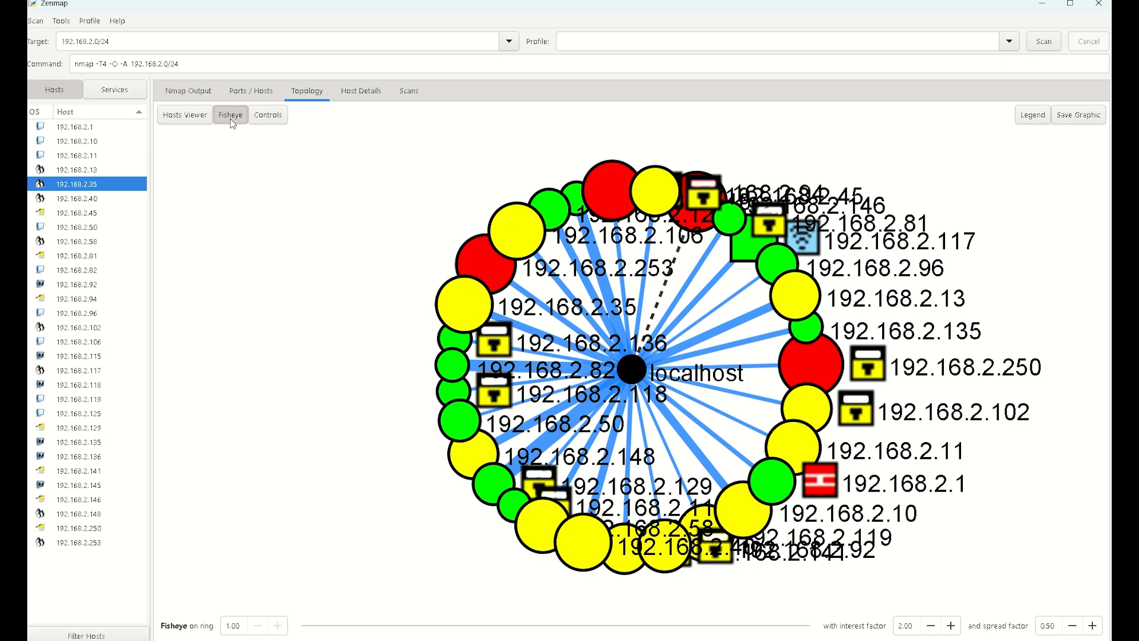
- Look over the topology display controls, hide them again, and examine the hosts on the enlarged fisheye map
click(274, 121)
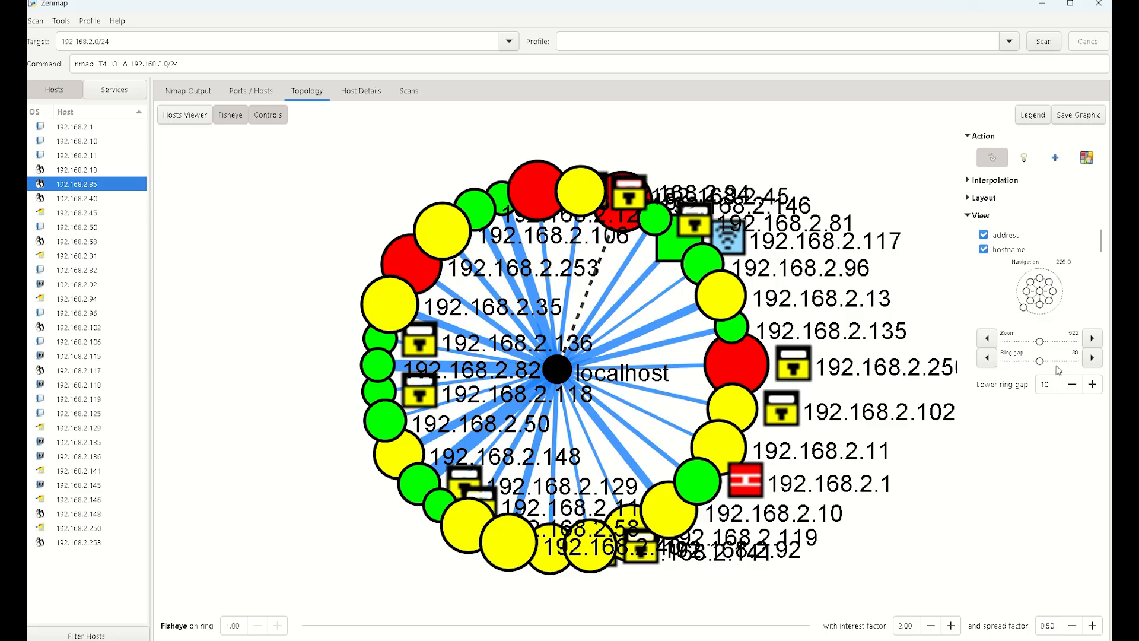
click(278, 114)
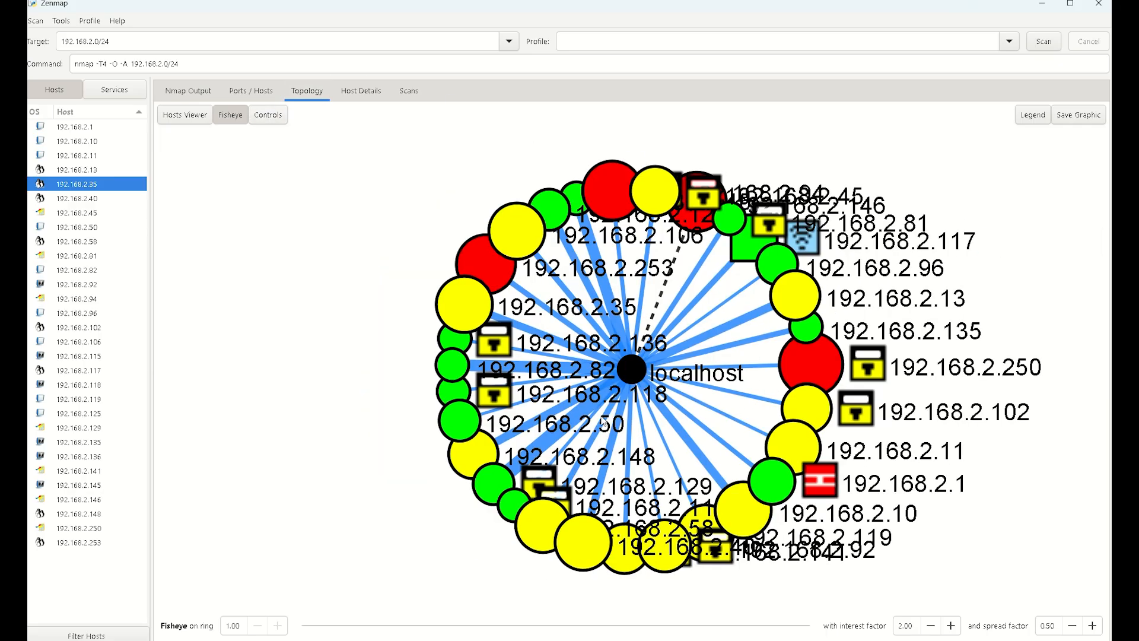
scroll(713, 461, up, 2)
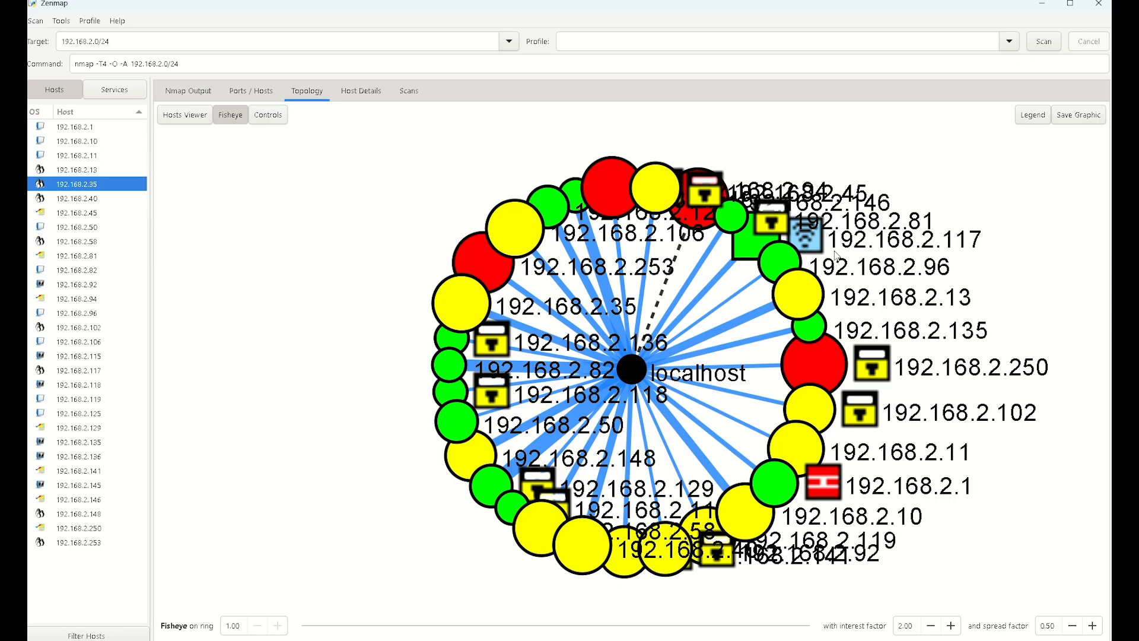
- Centre the topology map on host 192.168.2.117 and compare its symbols with the topology legend
click(1023, 118)
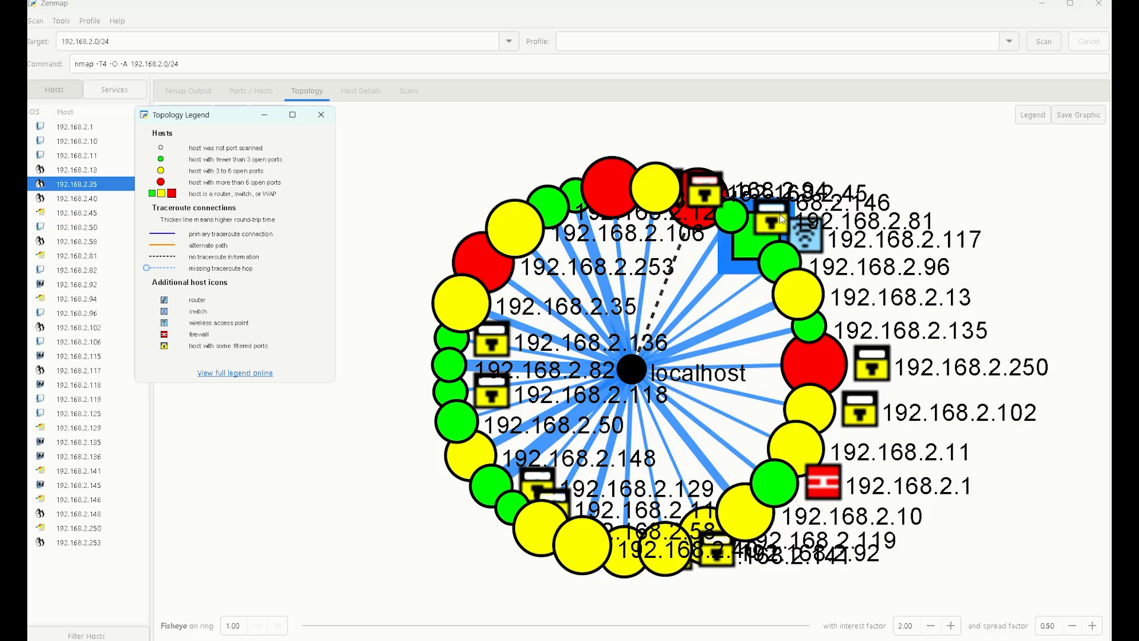
click(760, 229)
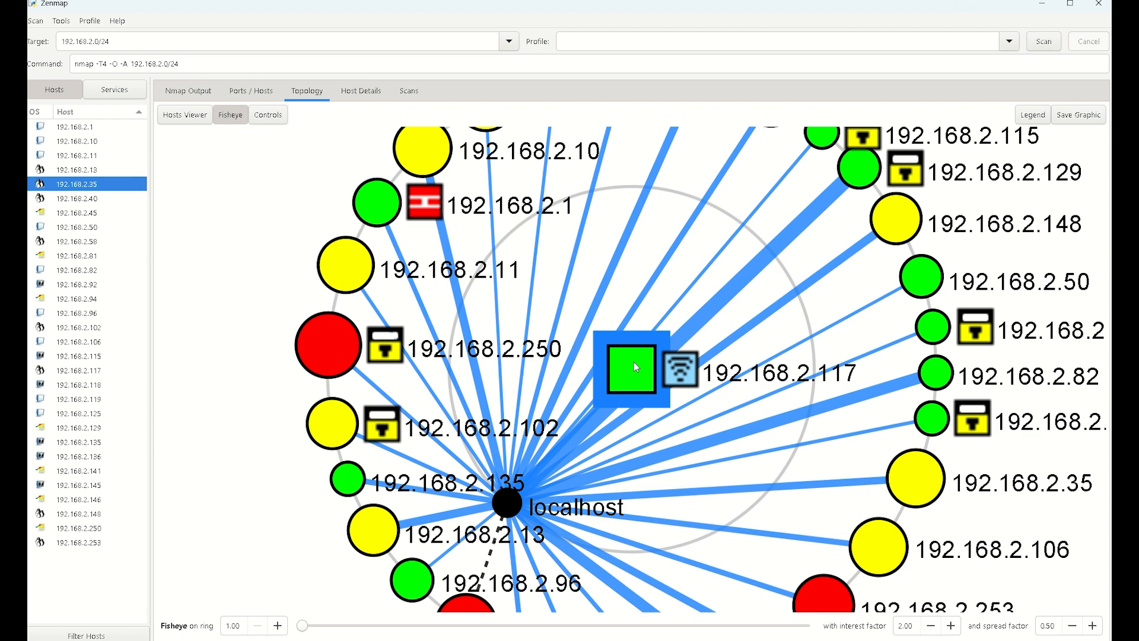
click(1035, 114)
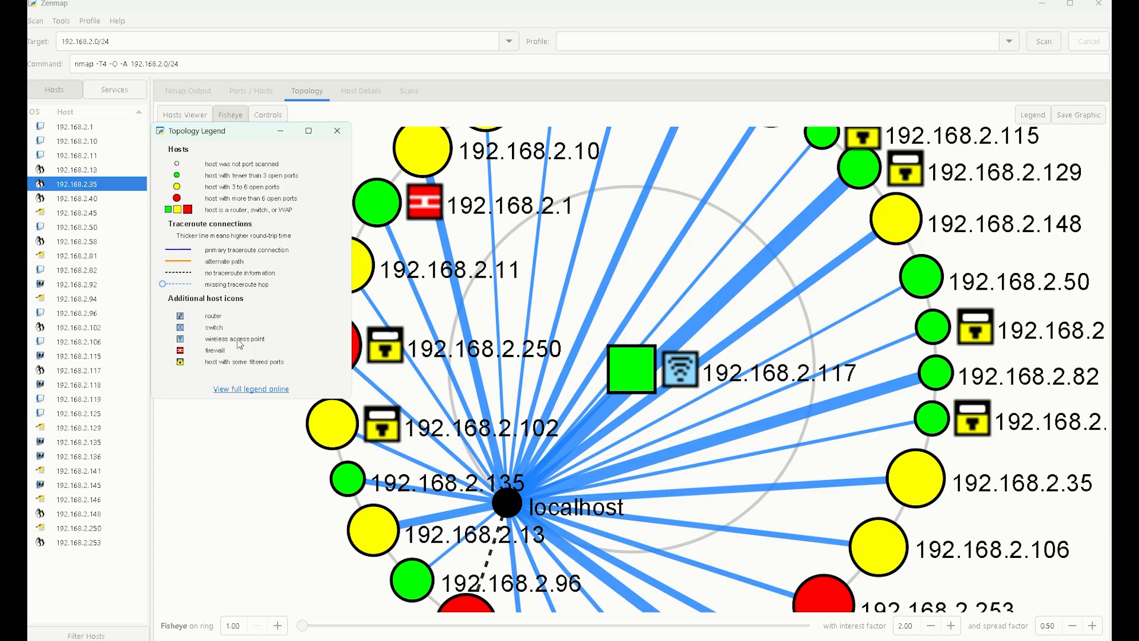
click(639, 365)
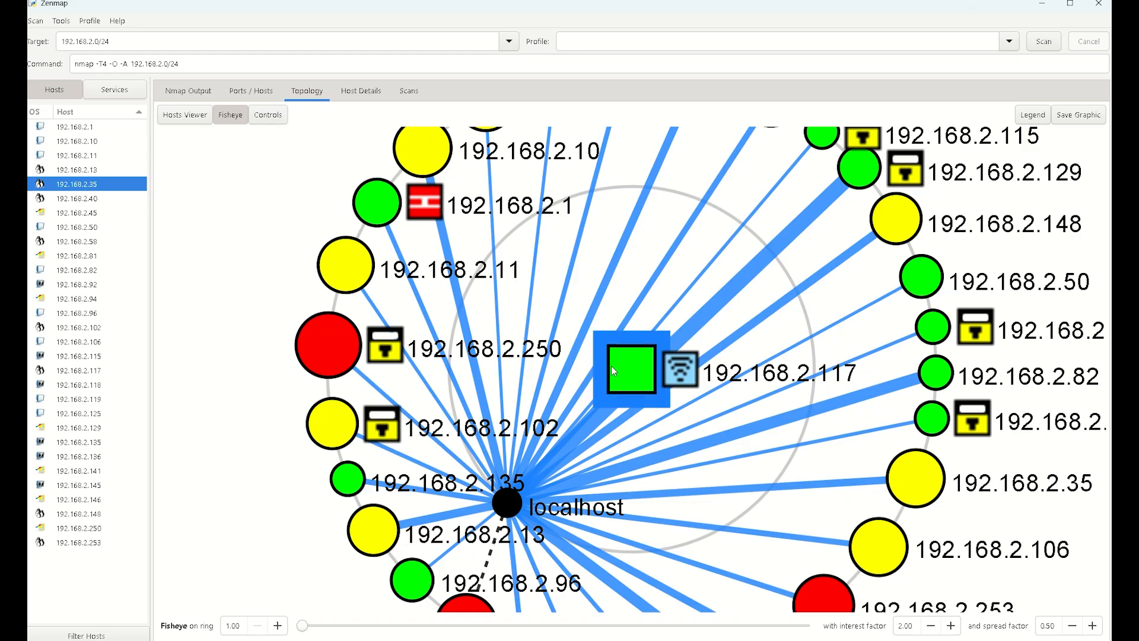
- Read the Nmap output report of host 192.168.2.117 from the host list, and return to the topology map
click(84, 371)
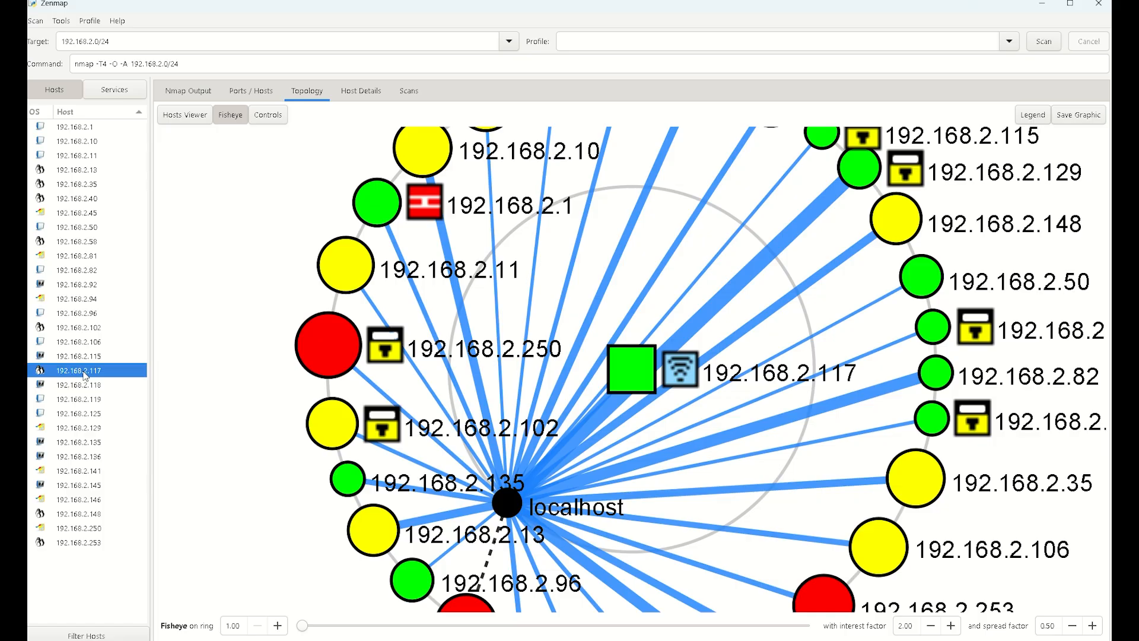
click(188, 90)
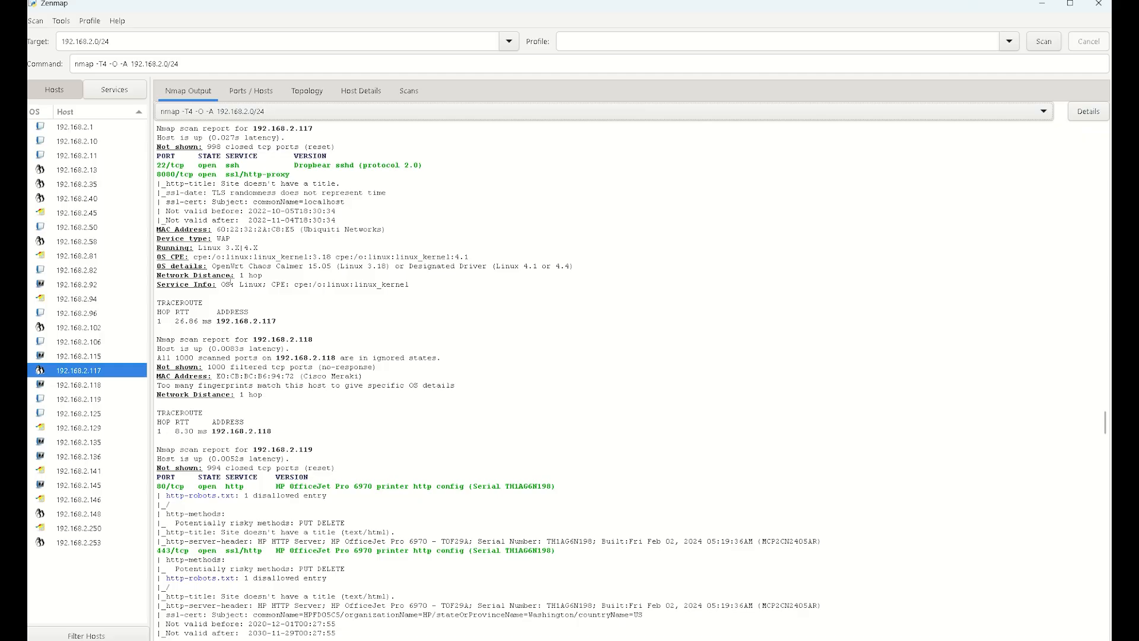
click(307, 91)
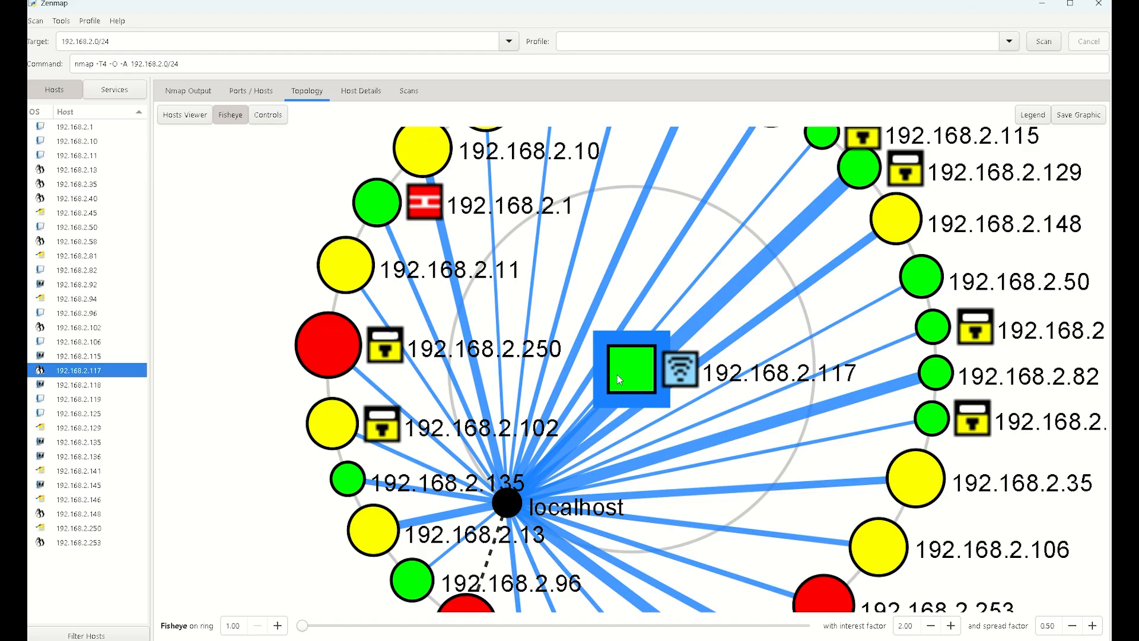